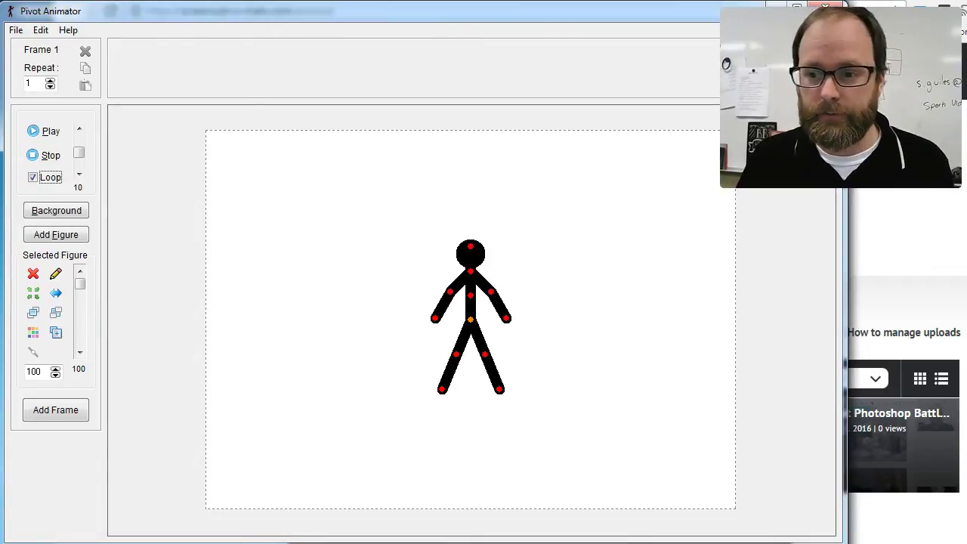
# Shift the stick figure left and down on the canvas, then bring Chrome to the front
pyautogui.moveTo(470, 321); pyautogui.dragTo(385, 380)
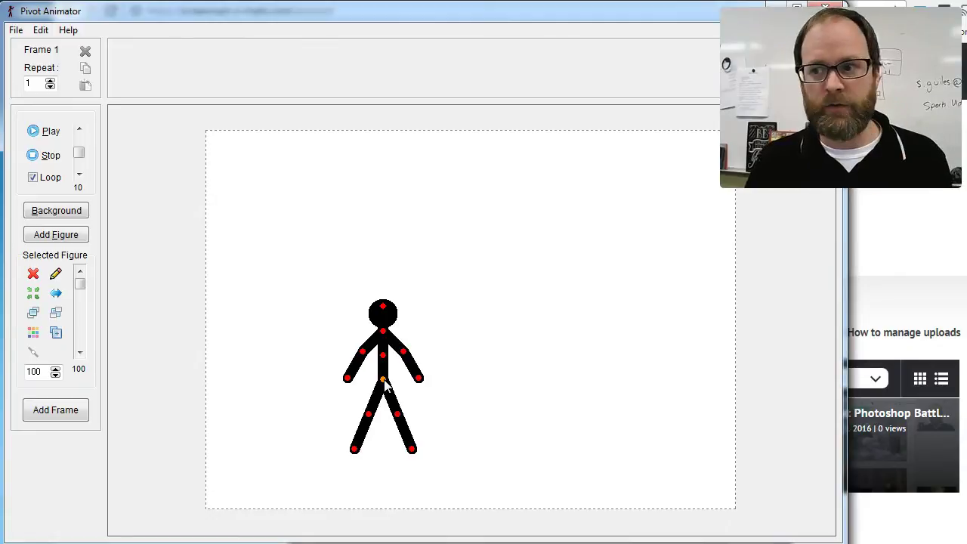
pyautogui.hotkey('alt', 'Tab')
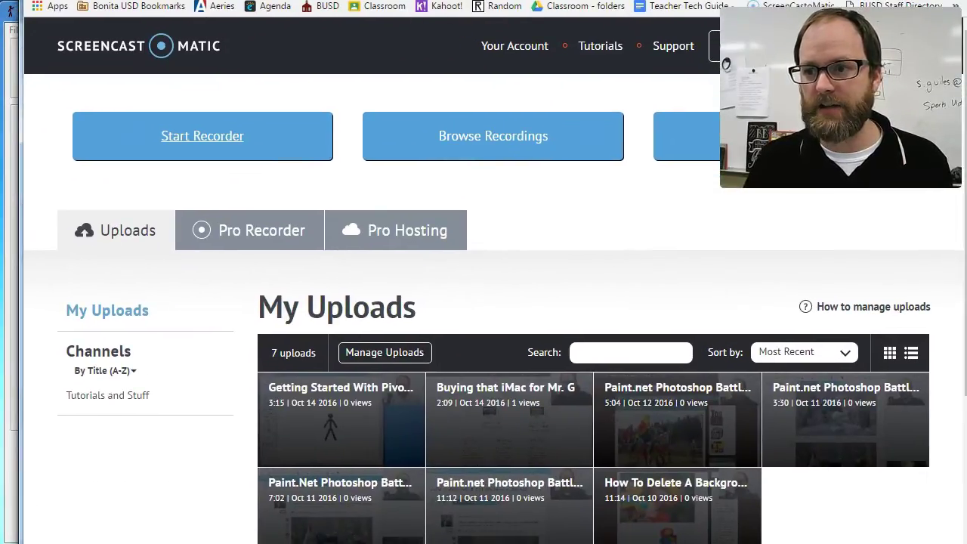
# On the Edublogs class blog page, start saving the dojo picture with Save image as
pyautogui.hotkey('ctrl', 'Tab')
pyautogui.scroll(10, 486, 313)
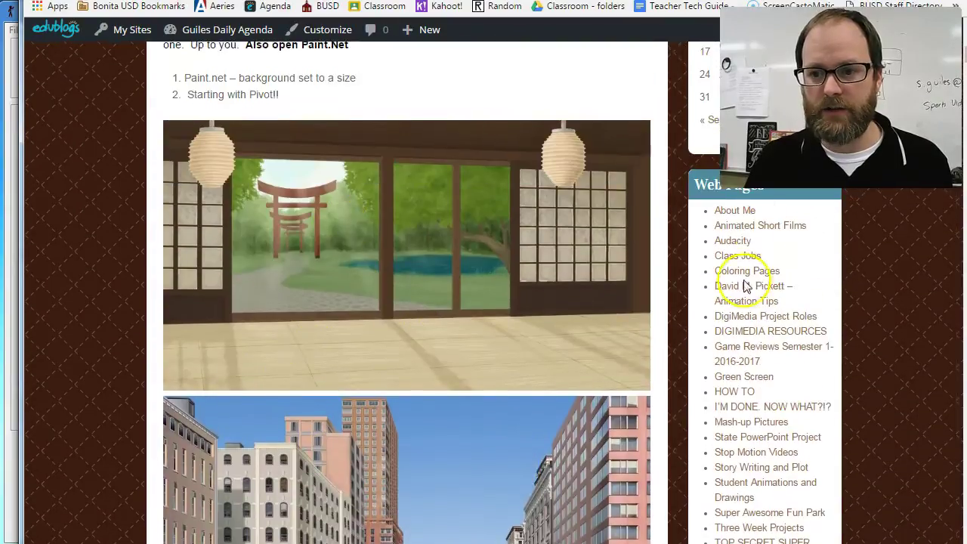
pyautogui.rightClick(403, 221)
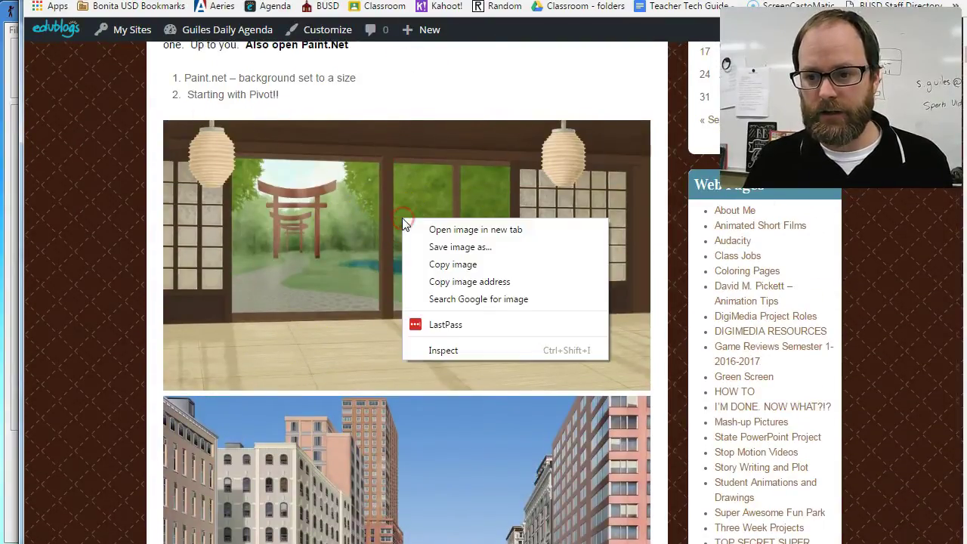
pyautogui.click(481, 248)
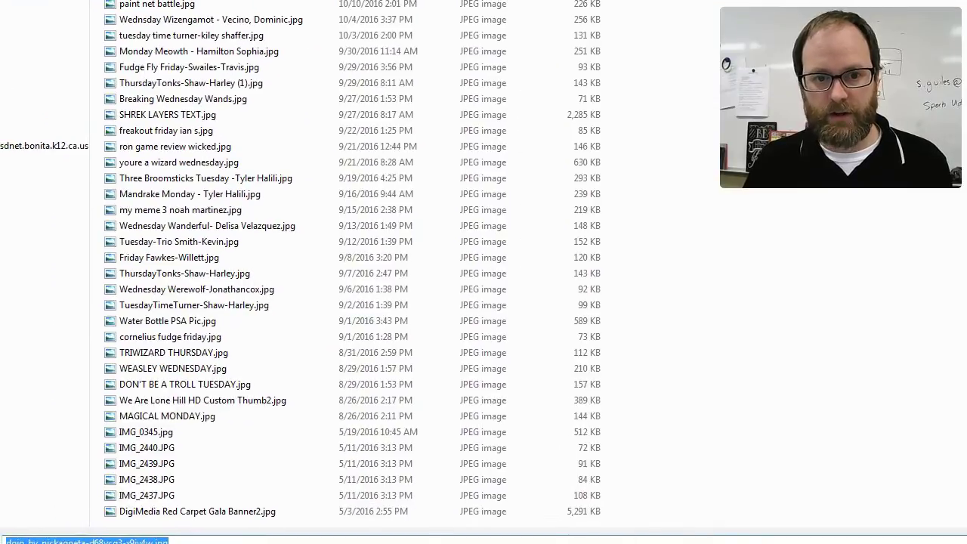
# Save the dojo image to the desktop as background.jpg
pyautogui.scroll(-10, 355, 265)
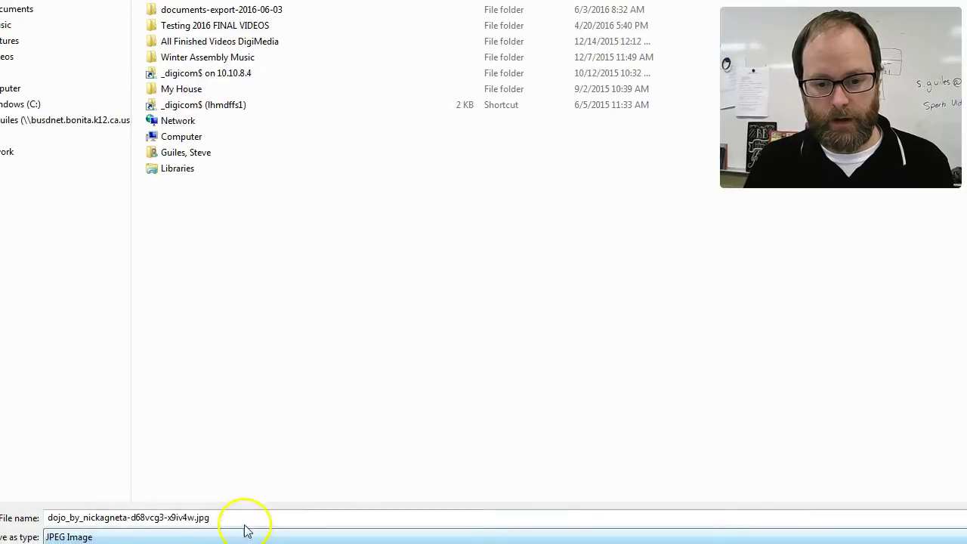
pyautogui.click(38, 541)
pyautogui.write('b')
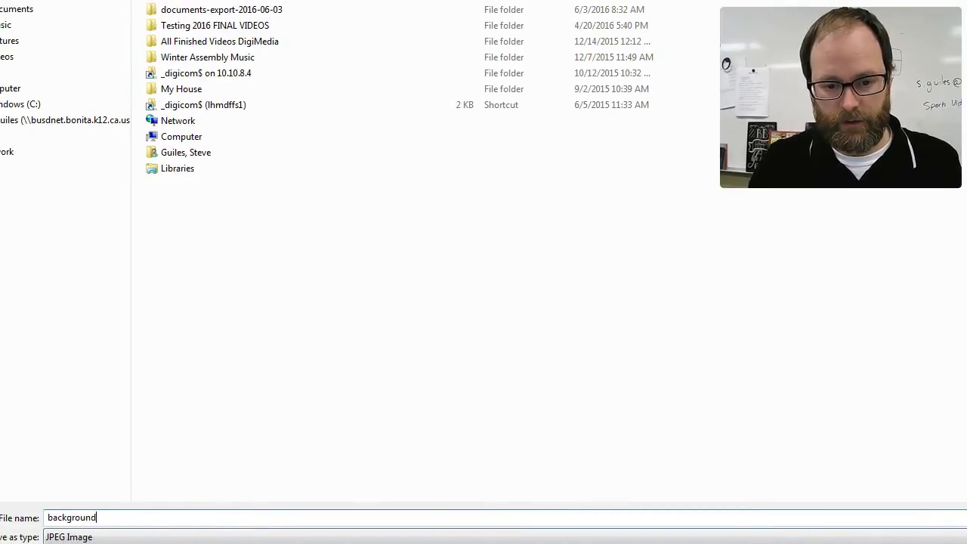
pyautogui.write('ackground')
pyautogui.press('Return')
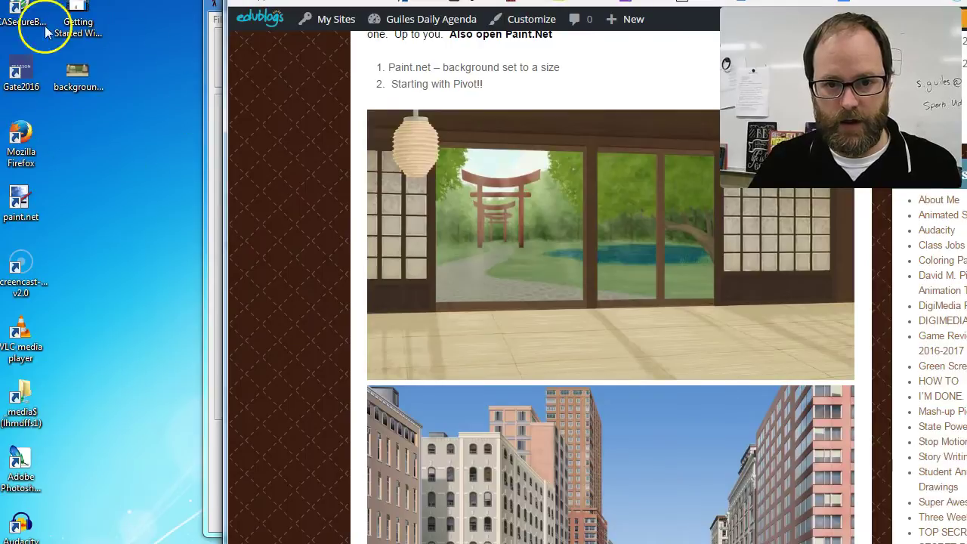
pyautogui.click(86, 74)
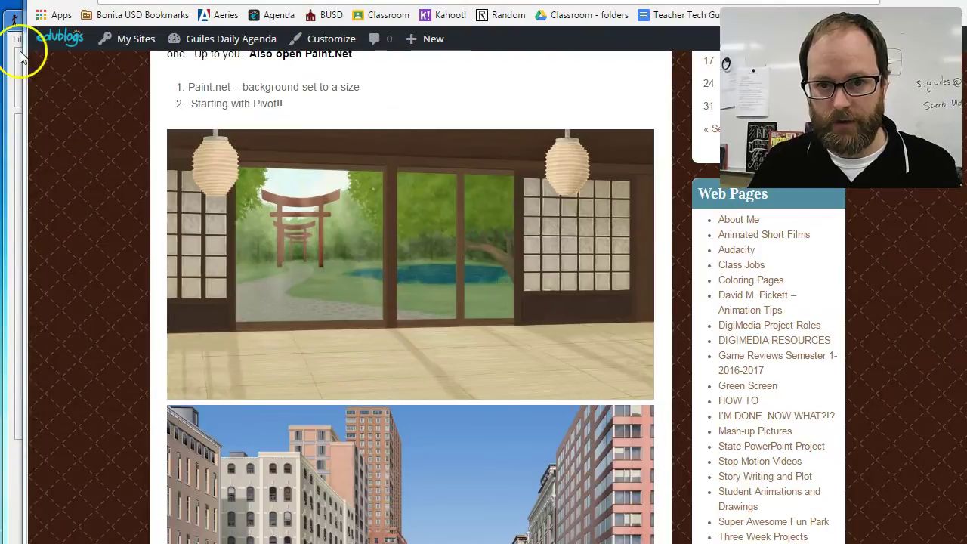
# Load Desktop background.jpg as the animation background, resizing the animation to the image's dimensions
pyautogui.click(21, 58)
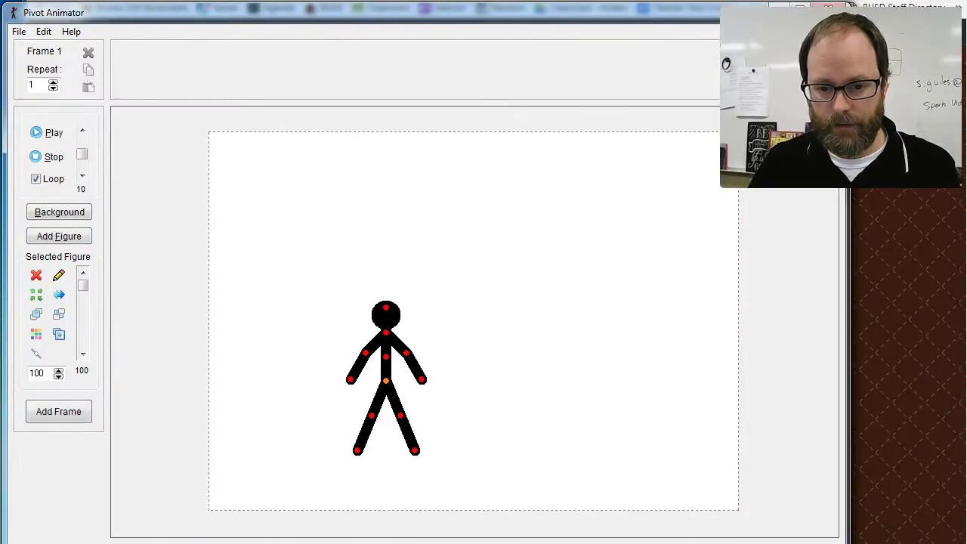
pyautogui.click(14, 27)
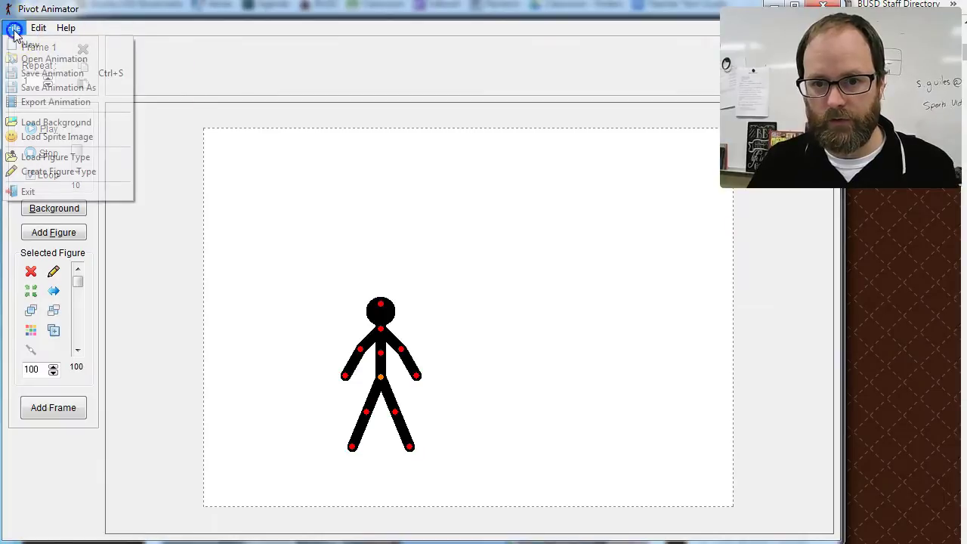
pyautogui.click(63, 127)
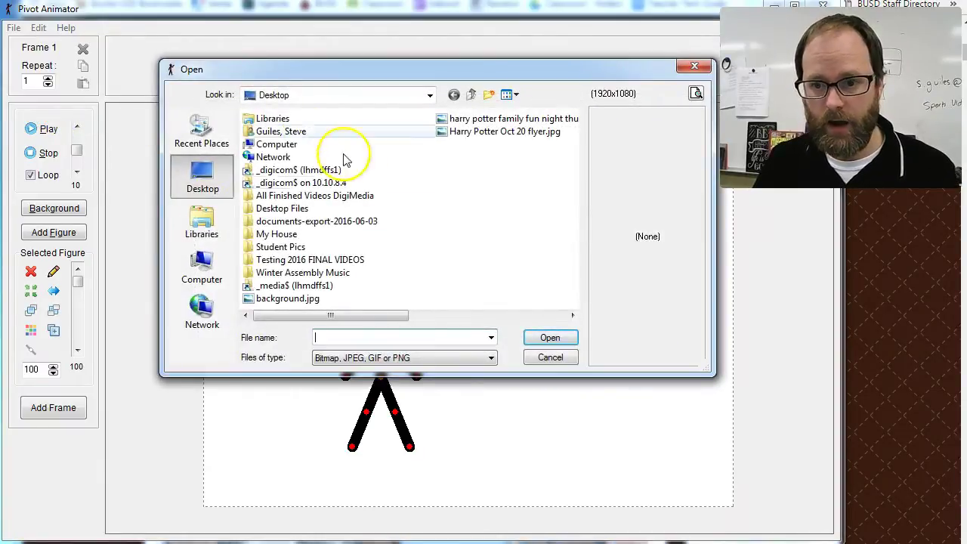
pyautogui.click(290, 299)
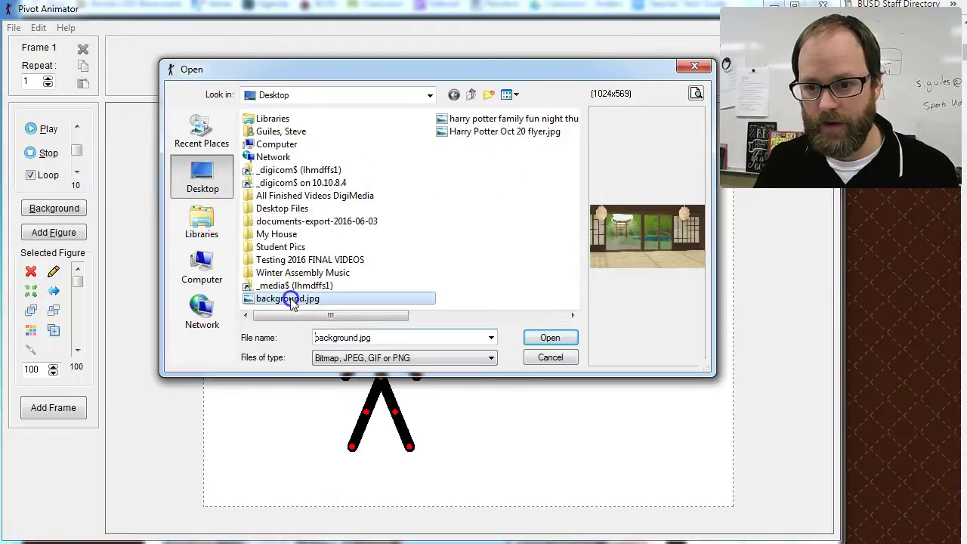
pyautogui.click(550, 337)
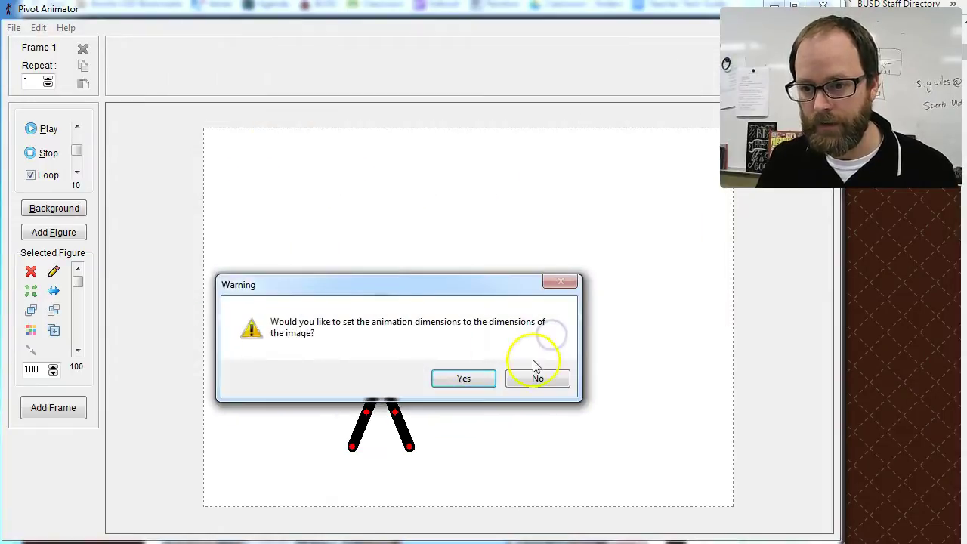
pyautogui.moveTo(380, 290); pyautogui.dragTo(370, 192)
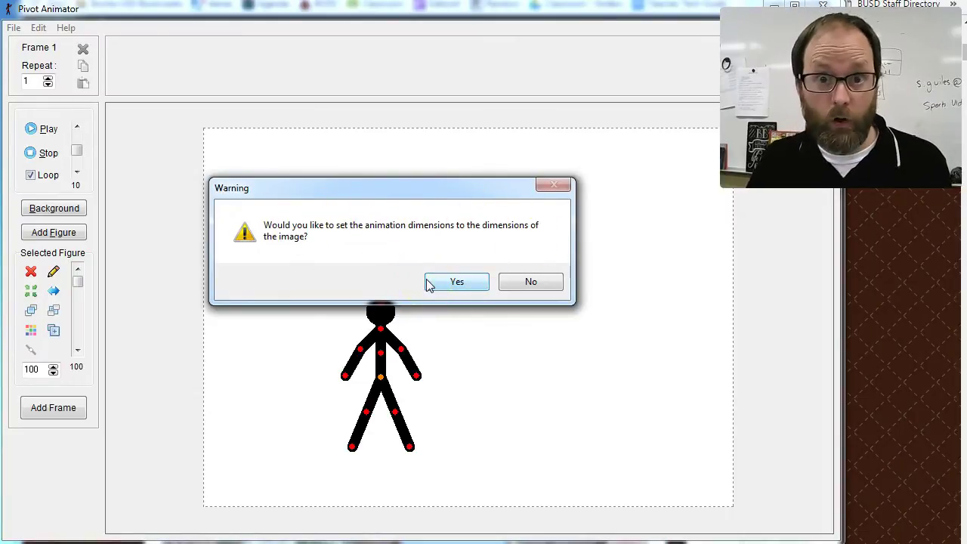
pyautogui.click(449, 283)
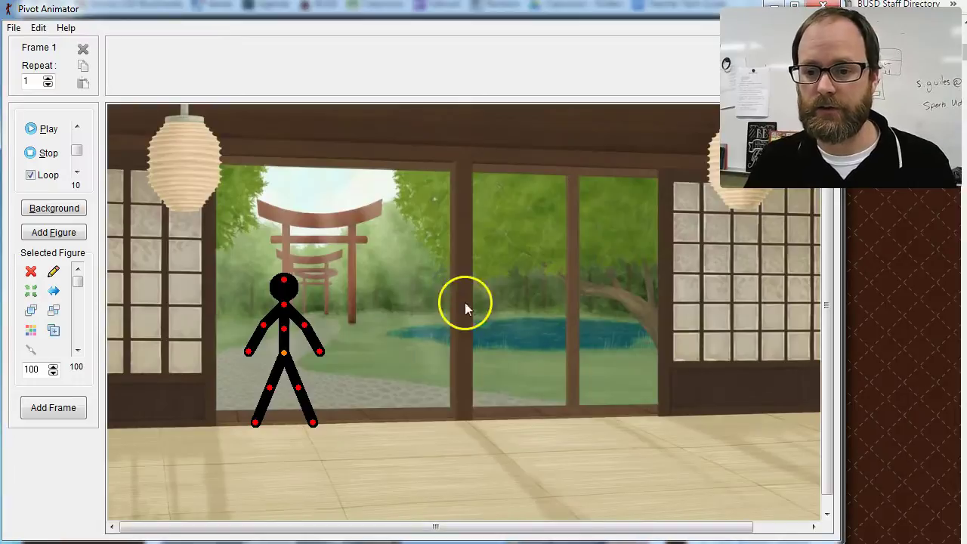
# Enlarge the canvas view to show more of the dojo
pyautogui.moveTo(698, 520); pyautogui.dragTo(786, 522)
pyautogui.moveTo(825, 472); pyautogui.dragTo(824, 511)
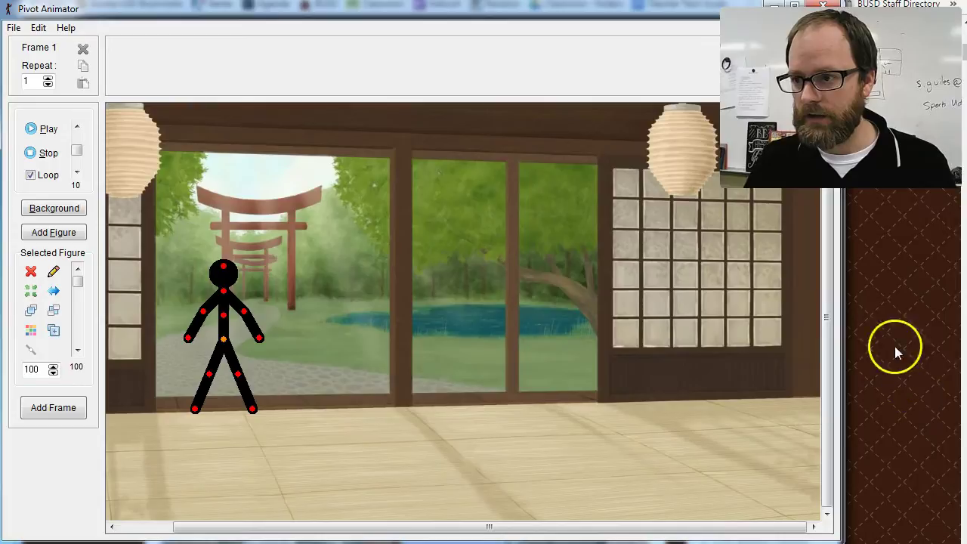
pyautogui.moveTo(838, 536); pyautogui.dragTo(900, 543)
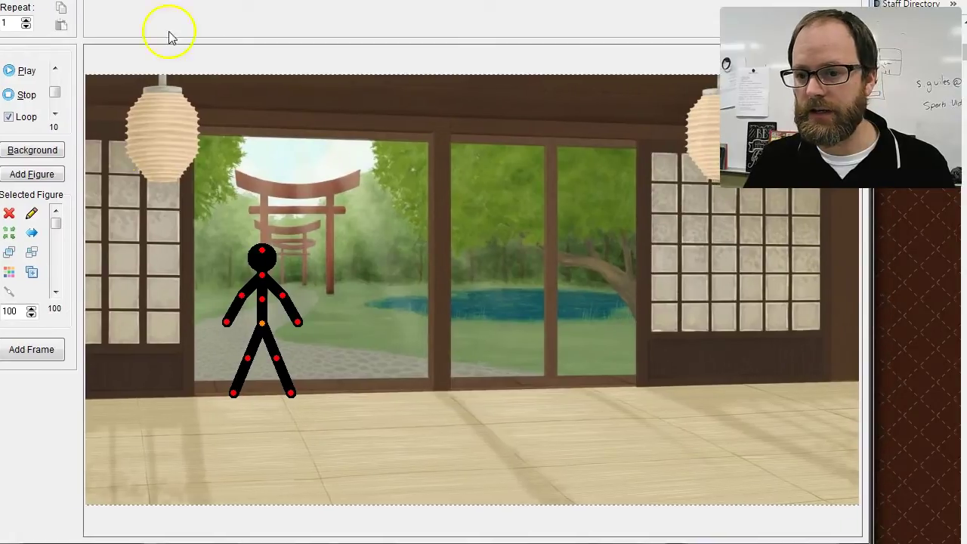
# Move the figure to the left of the floor, swing its right leg into a kick, and colour it yellow
pyautogui.moveTo(262, 324); pyautogui.dragTo(154, 367)
pyautogui.moveTo(167, 405); pyautogui.dragTo(202, 386)
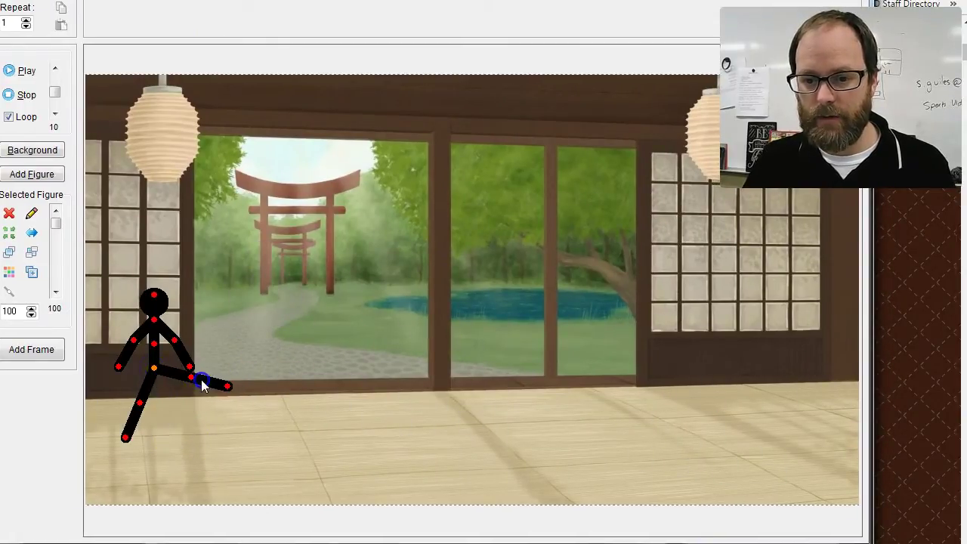
pyautogui.click(9, 271)
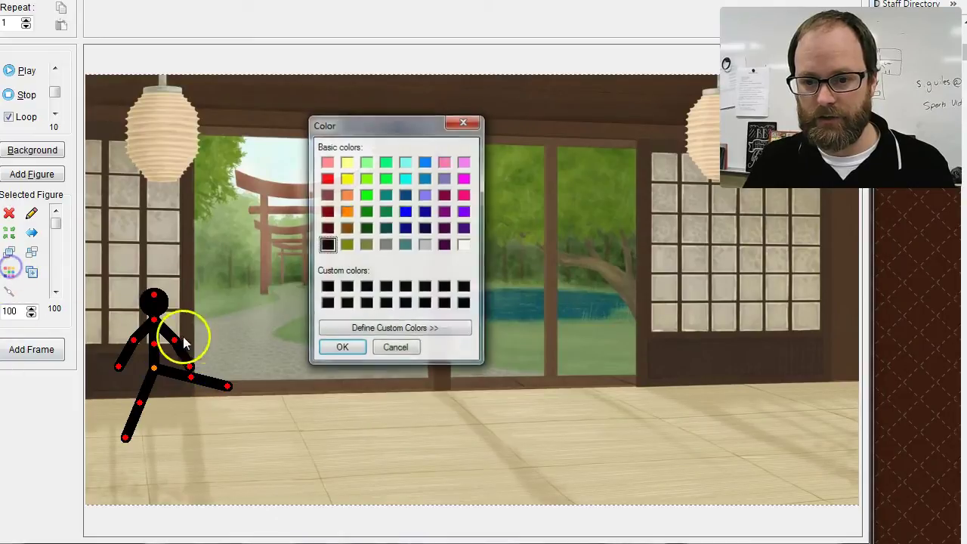
pyautogui.click(346, 177)
pyautogui.click(342, 349)
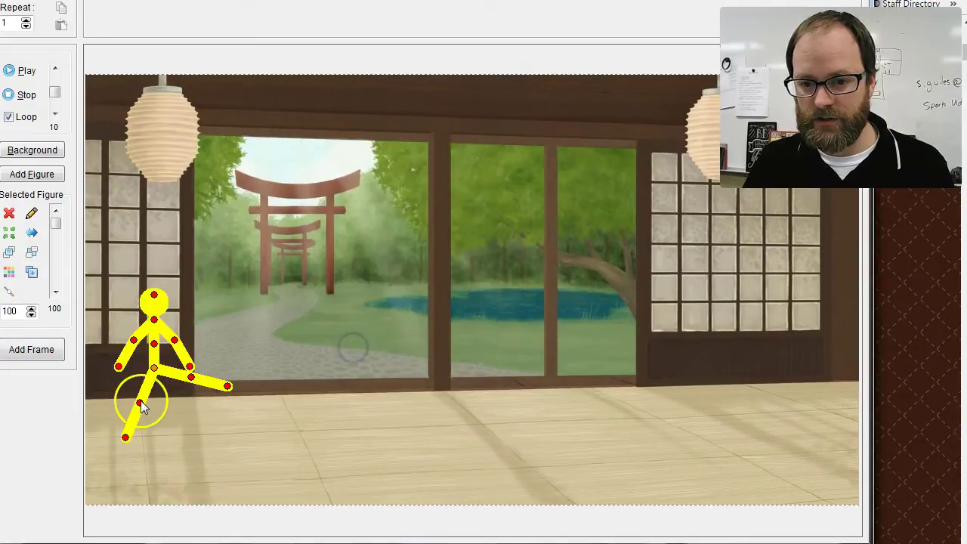
# Bend the figure's left knee, raise and swing both arms, and shift the figure
pyautogui.moveTo(140, 404)
pyautogui.mouseDown()
pyautogui.moveTo(181, 394)
pyautogui.moveTo(181, 424)
pyautogui.moveTo(151, 417)
pyautogui.mouseUp()
pyautogui.moveTo(185, 361); pyautogui.dragTo(204, 337)
pyautogui.moveTo(134, 340); pyautogui.dragTo(179, 310)
pyautogui.moveTo(205, 337); pyautogui.dragTo(182, 274)
pyautogui.moveTo(130, 335); pyautogui.dragTo(210, 333)
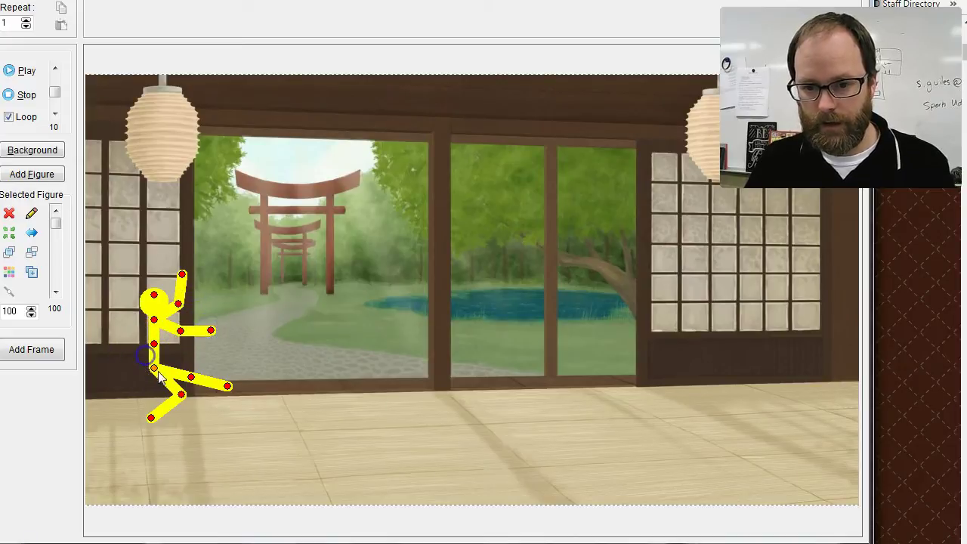
pyautogui.moveTo(156, 370); pyautogui.dragTo(574, 418)
pyautogui.click(31, 350)
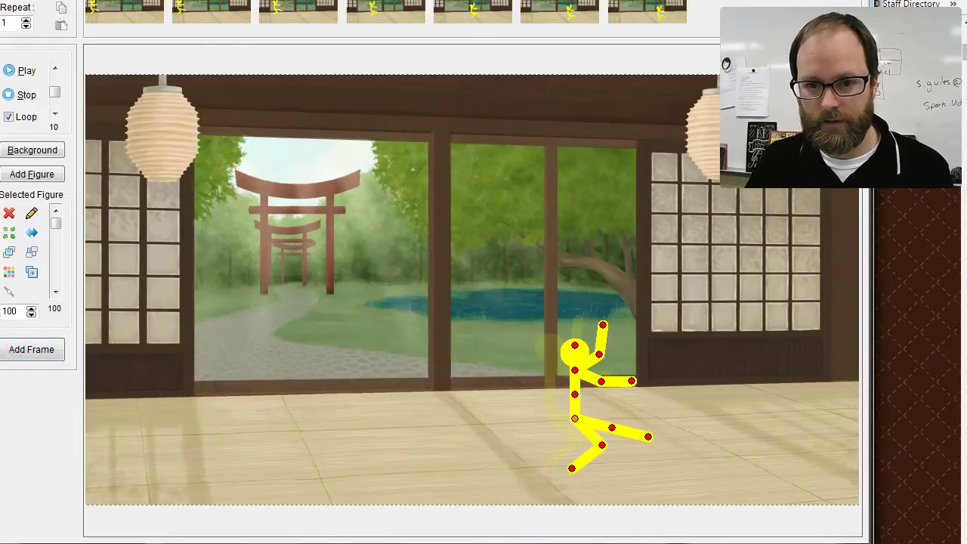
pyautogui.click(24, 70)
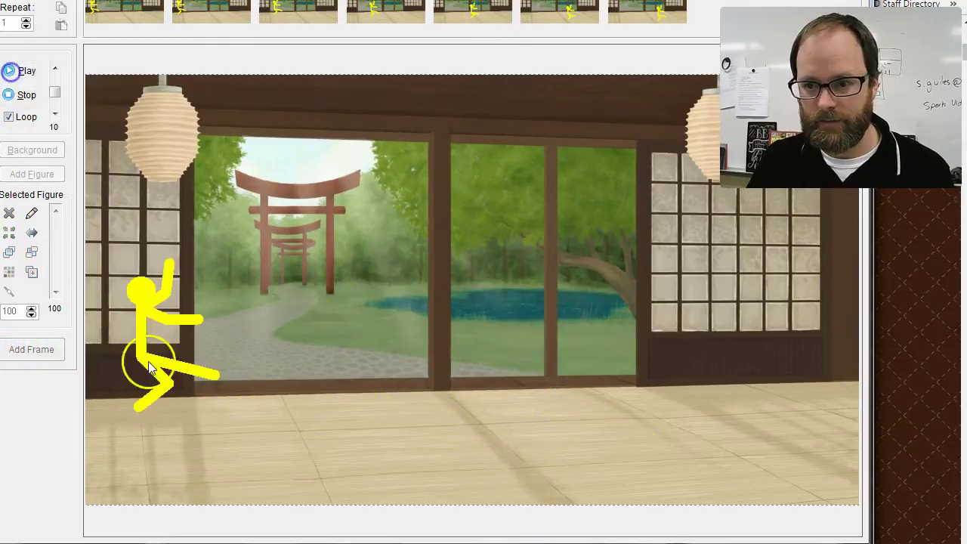
pyautogui.click(26, 96)
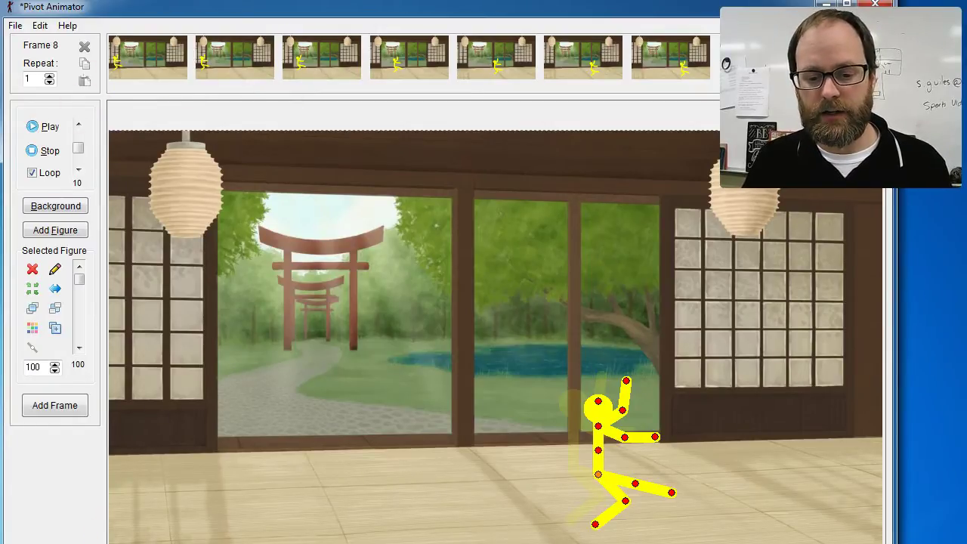
# Open background.jpg (1024 × 569) in paint.net and enlarge the paint.net window
pyautogui.hotkey('alt', 'Tab')
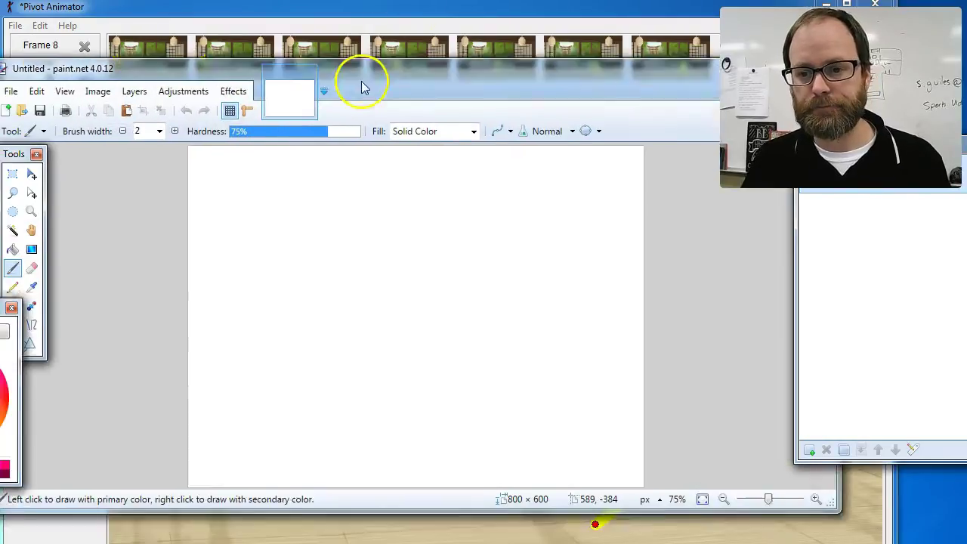
pyautogui.moveTo(363, 87); pyautogui.dragTo(399, 39)
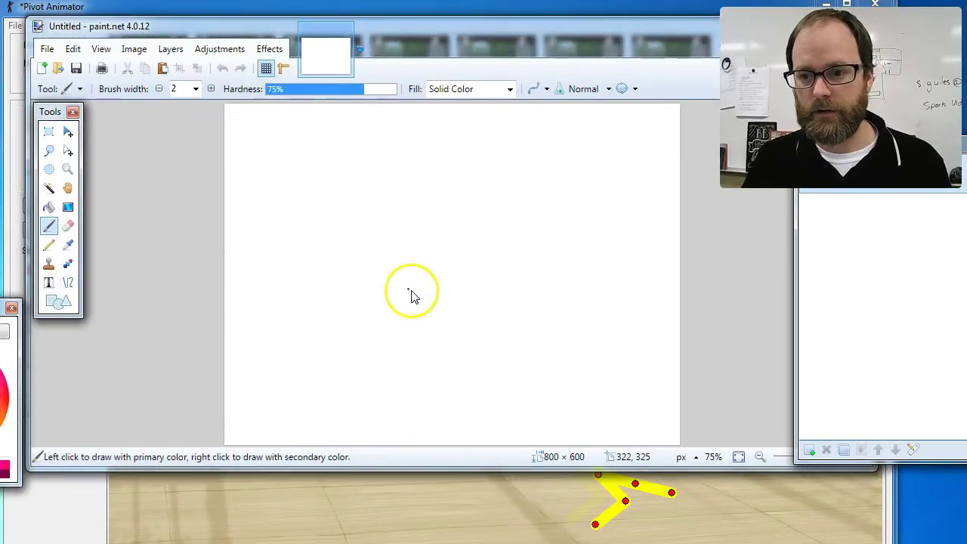
pyautogui.moveTo(412, 295); pyautogui.dragTo(412, 296)
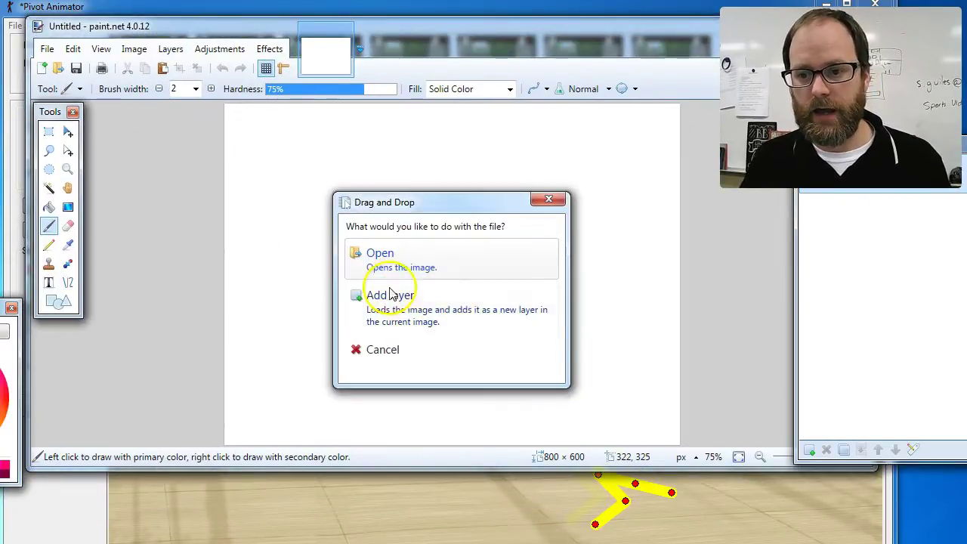
pyautogui.click(412, 257)
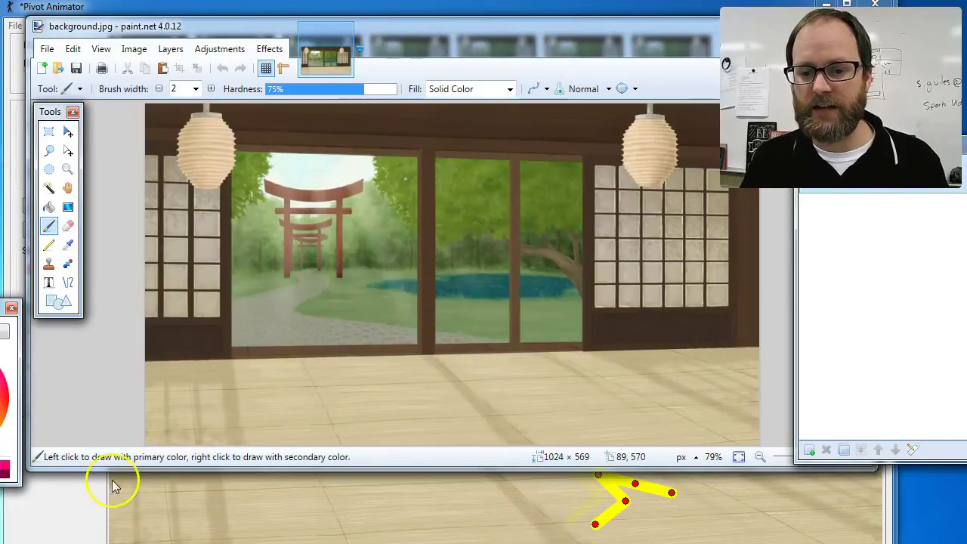
pyautogui.moveTo(43, 469)
pyautogui.mouseDown()
pyautogui.moveTo(21, 538)
pyautogui.moveTo(7, 526)
pyautogui.mouseUp()
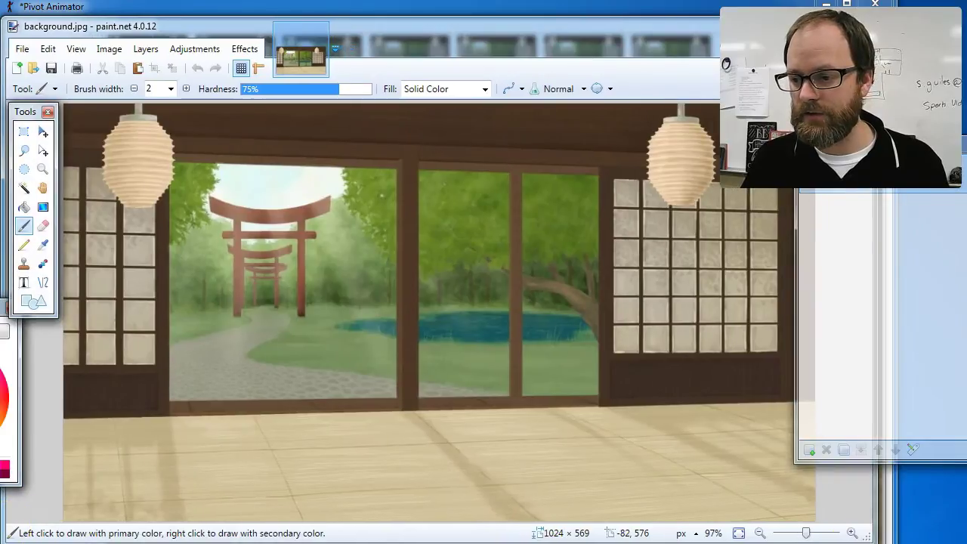
pyautogui.moveTo(867, 535); pyautogui.dragTo(939, 538)
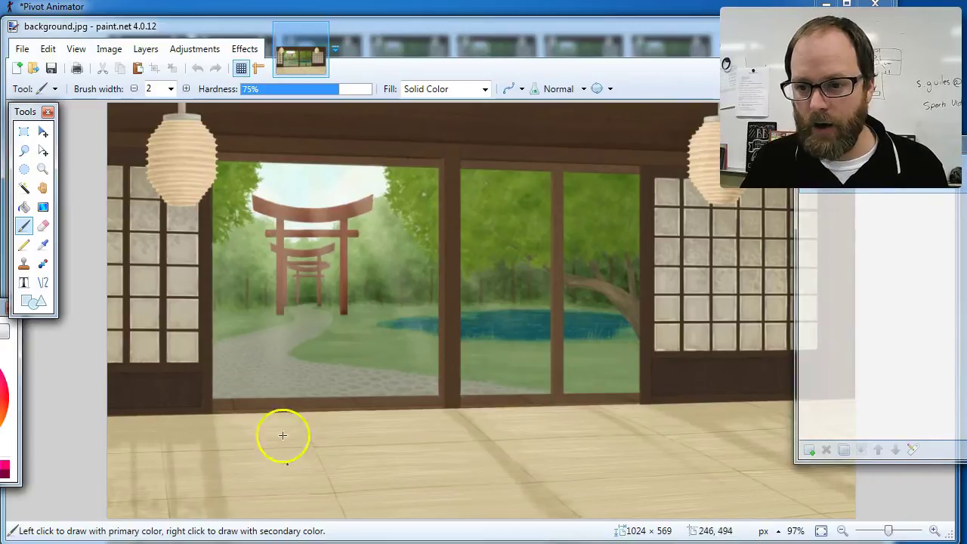
# Resize the image to 600 × 333 with proportions kept, then undo that resize
pyautogui.click(110, 52)
pyautogui.click(130, 83)
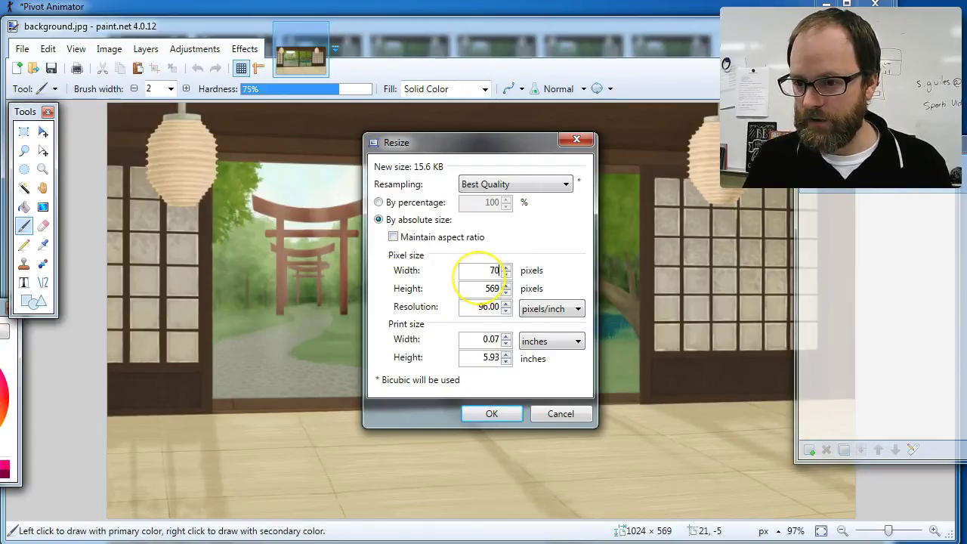
pyautogui.doubleClick(491, 288)
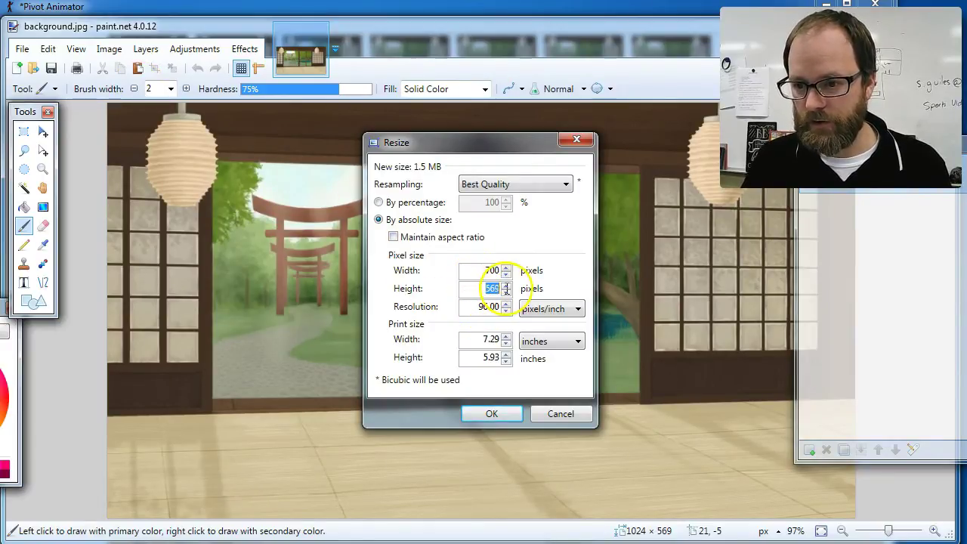
pyautogui.click(392, 237)
pyautogui.doubleClick(491, 270)
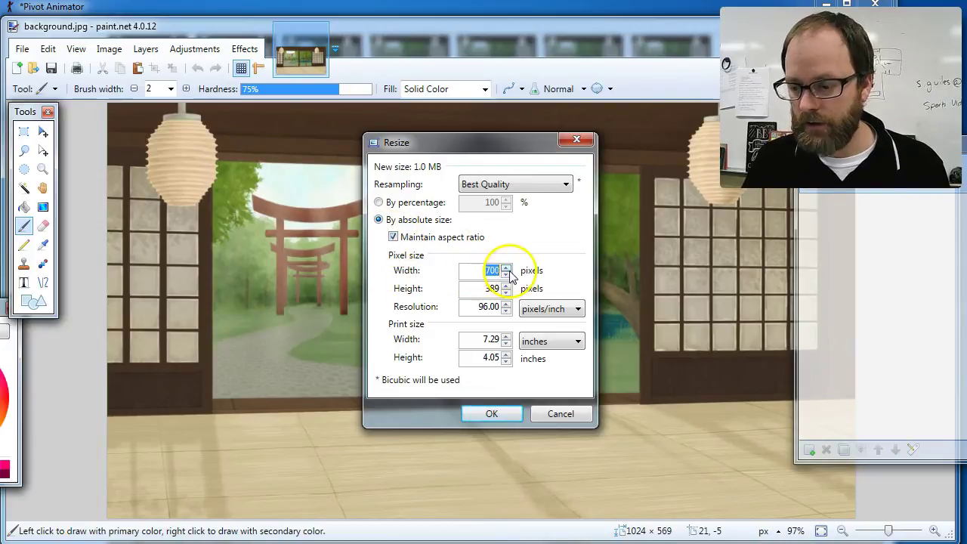
pyautogui.write('6')
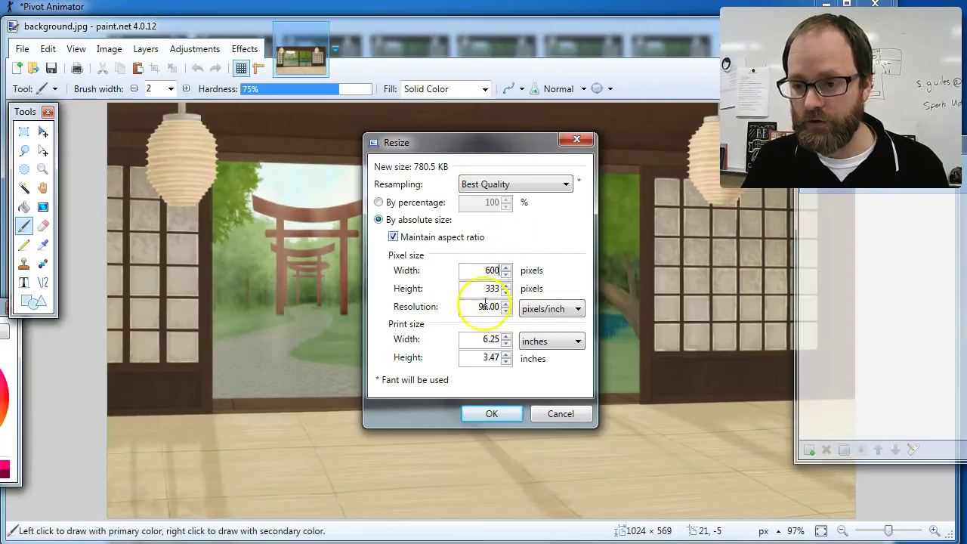
pyautogui.click(503, 420)
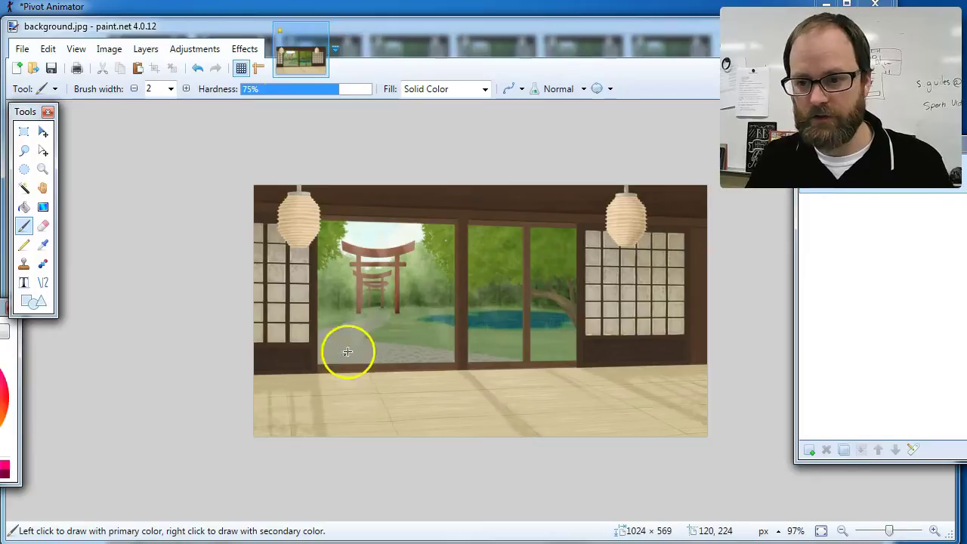
pyautogui.hotkey('ctrl', 'z')
# Resize the image to 725 × 600 with Maintain aspect ratio turned off
pyautogui.click(107, 48)
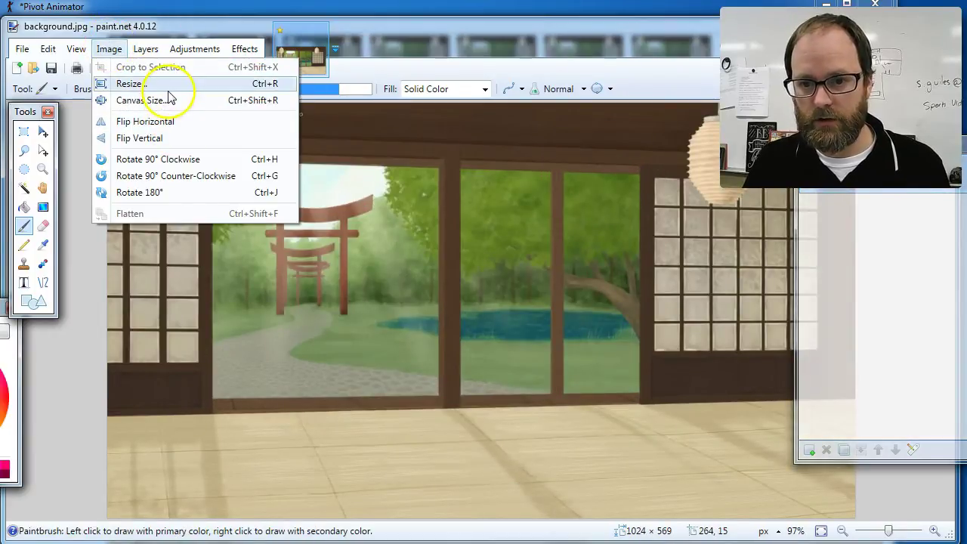
pyautogui.click(173, 84)
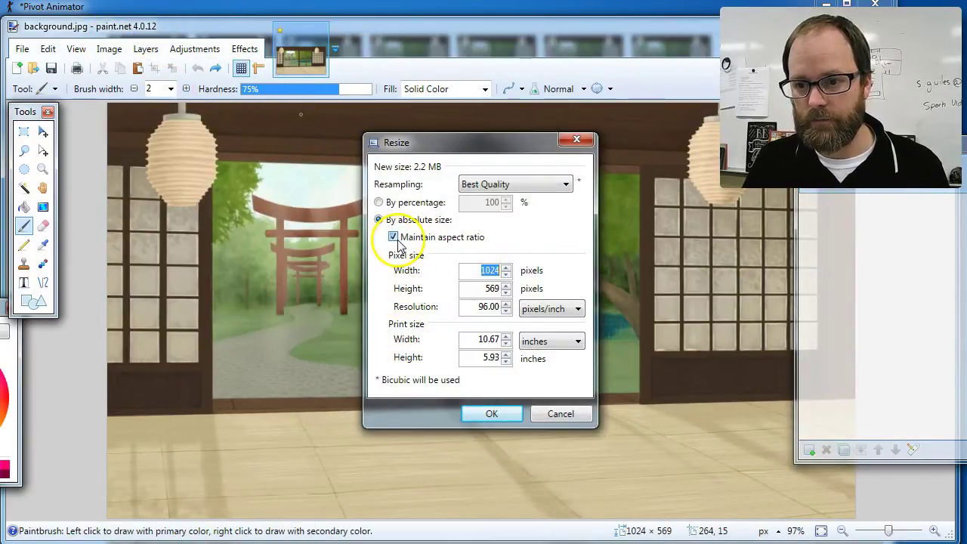
pyautogui.click(393, 237)
pyautogui.doubleClick(487, 270)
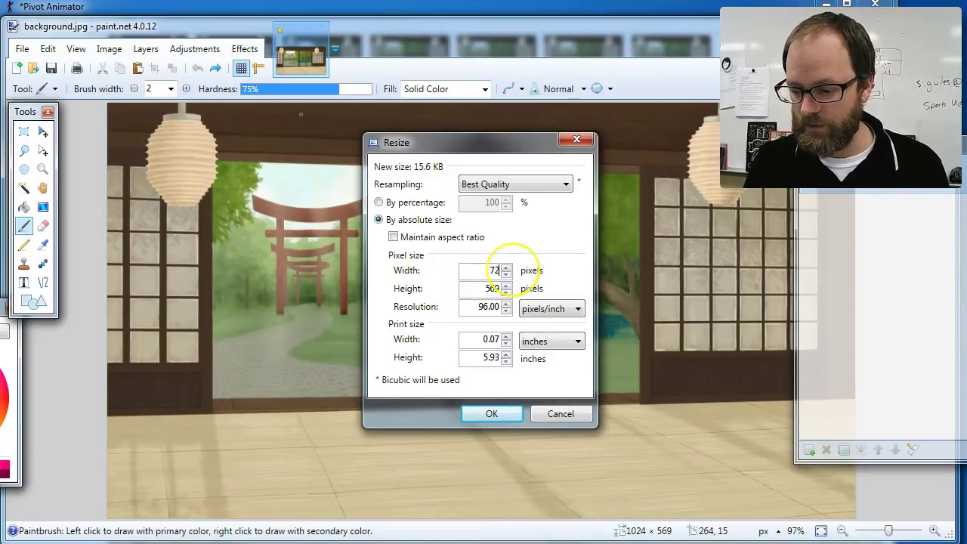
pyautogui.doubleClick(478, 288)
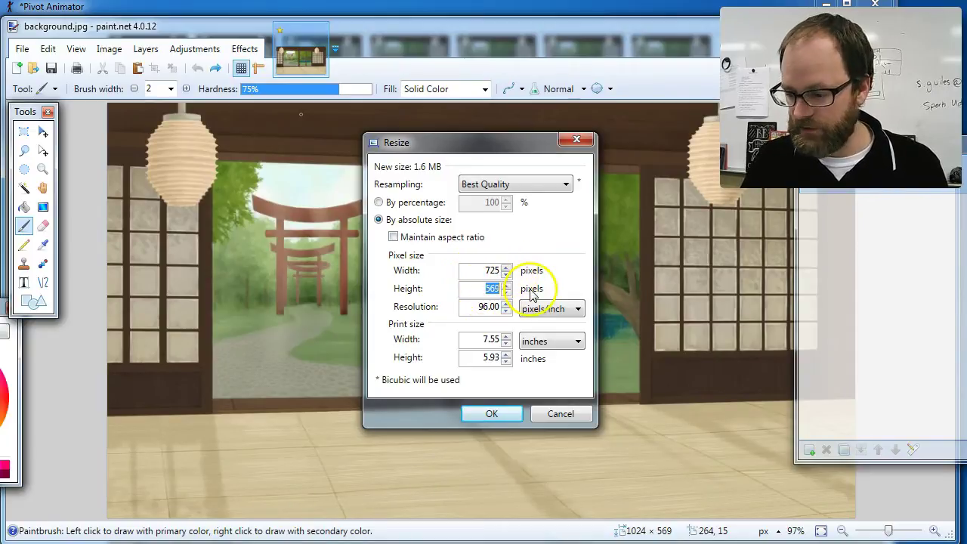
pyautogui.write('600')
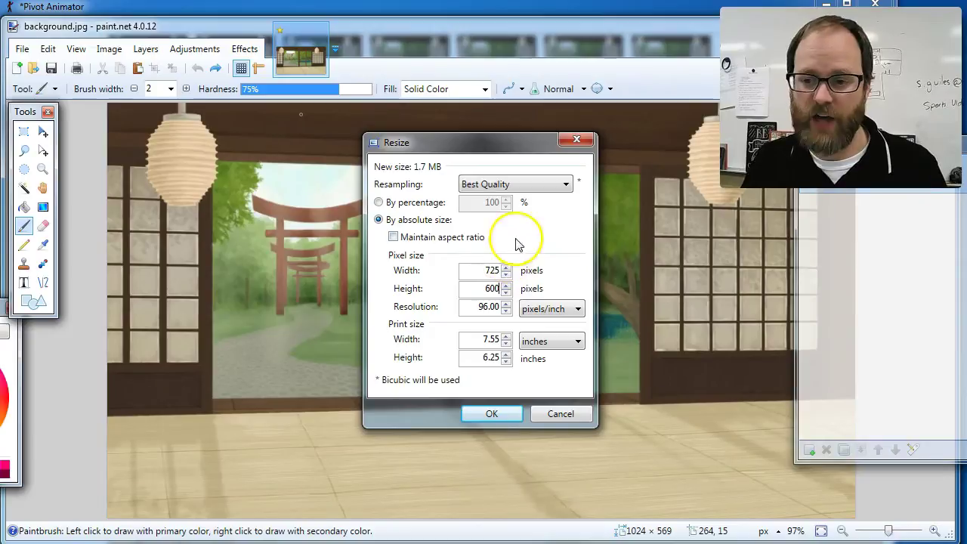
pyautogui.click(493, 414)
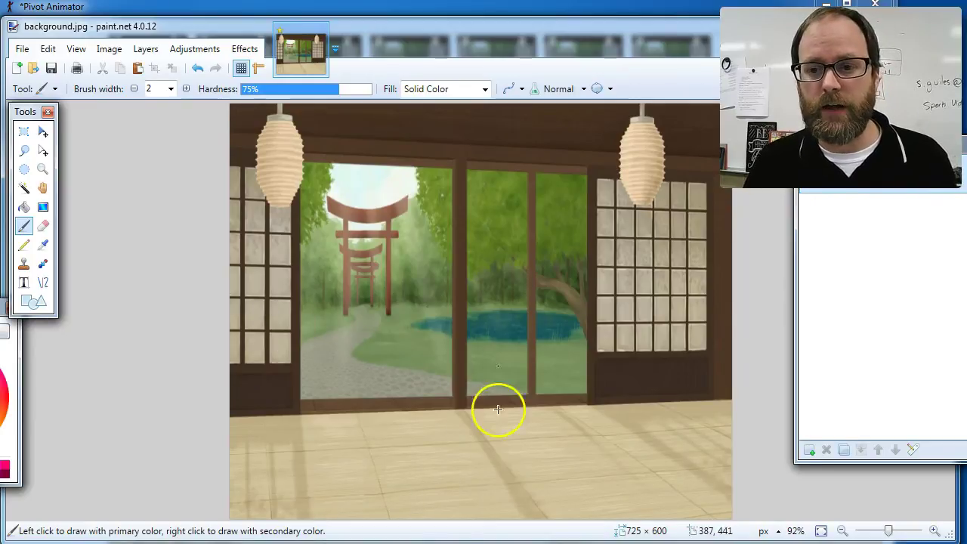
# Save the picture as JPEG background.jpg in _Classes Work > Period 1 > Pivot 2016
pyautogui.click(22, 49)
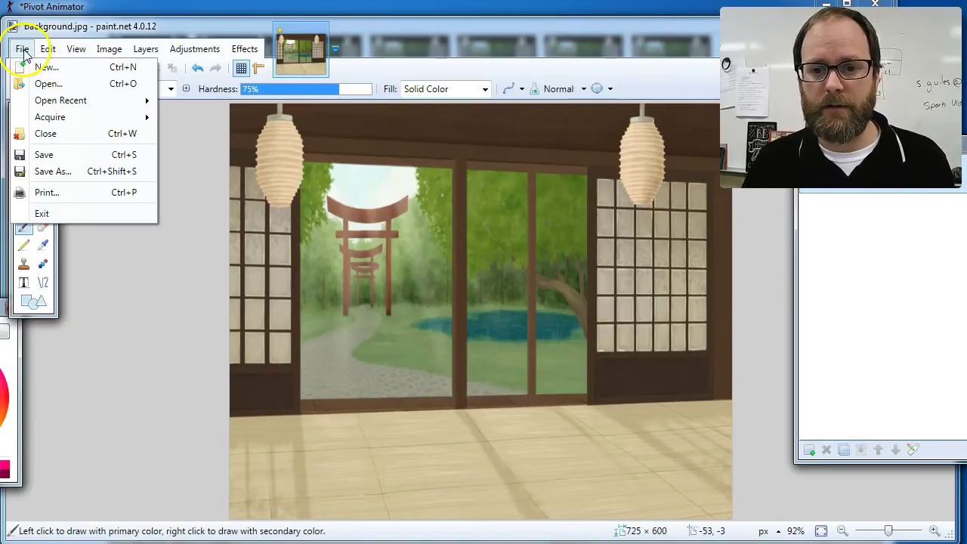
pyautogui.click(73, 171)
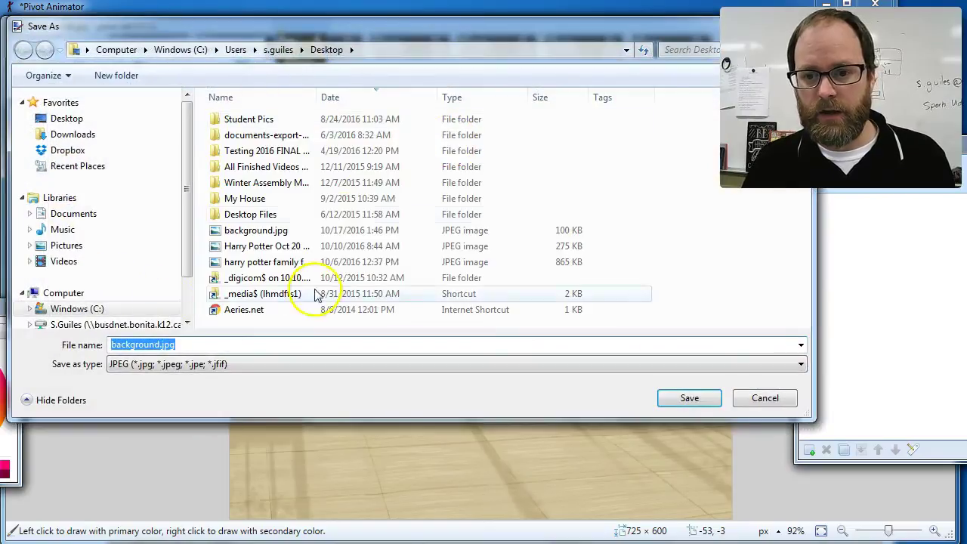
pyautogui.click(91, 324)
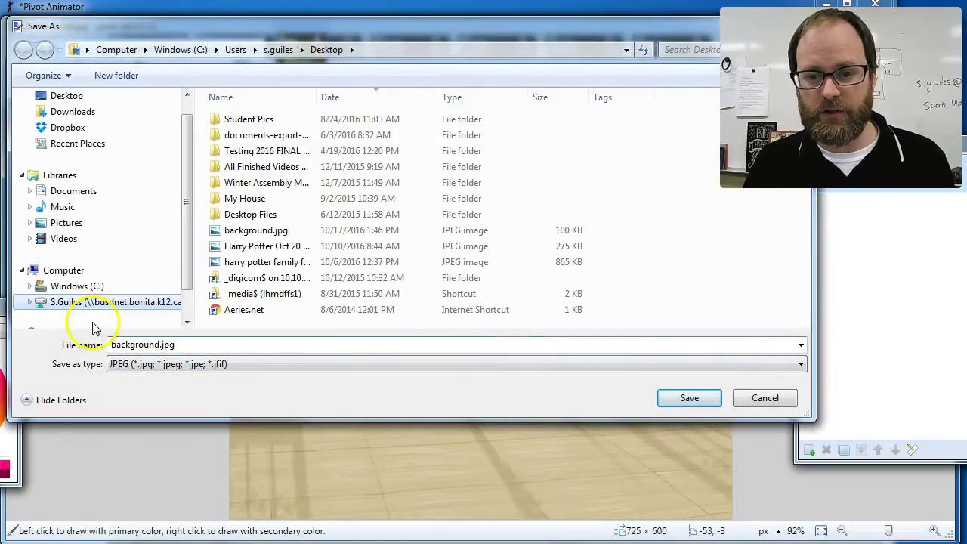
pyautogui.doubleClick(244, 119)
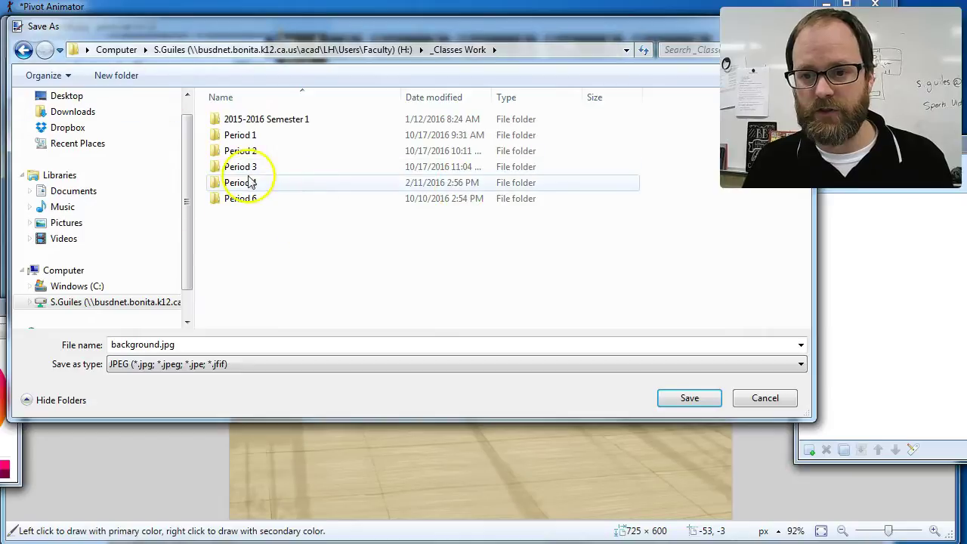
pyautogui.doubleClick(240, 135)
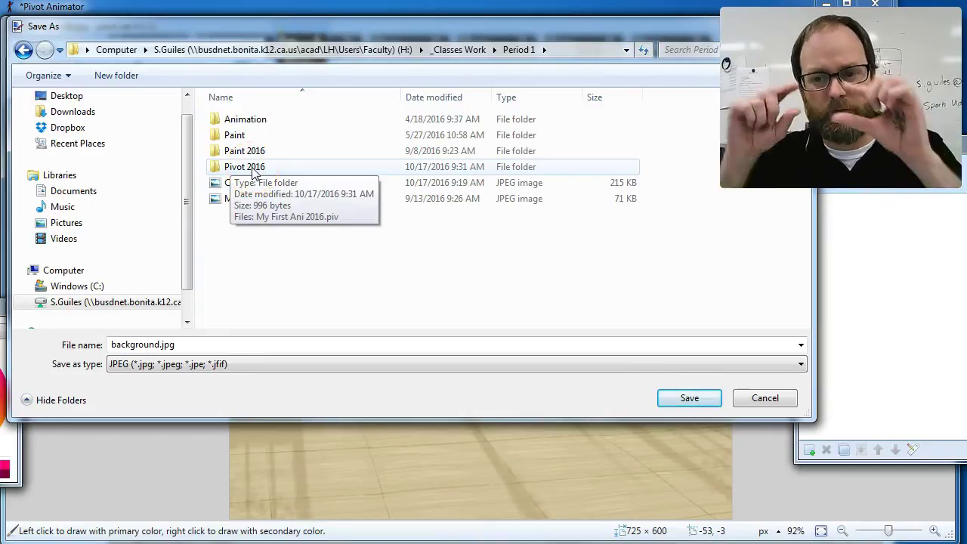
pyautogui.doubleClick(254, 169)
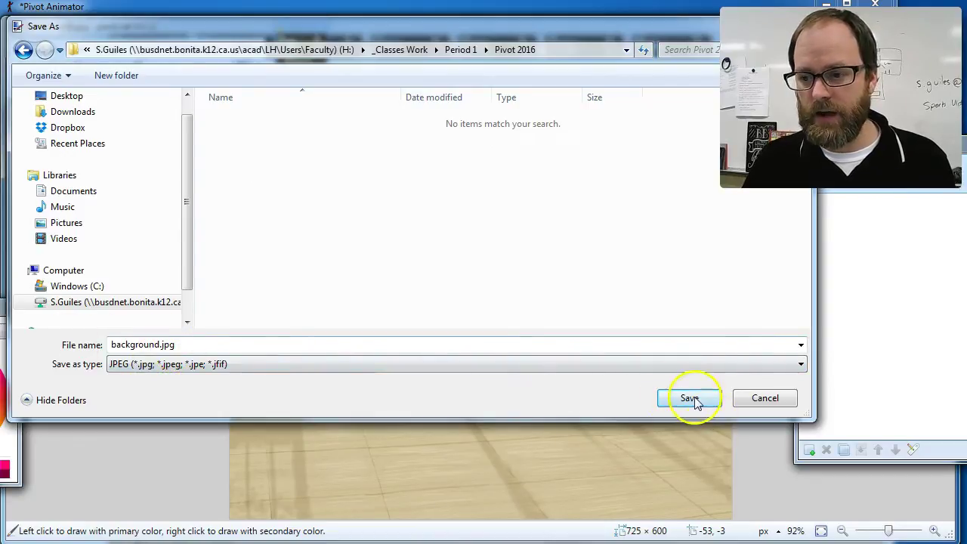
pyautogui.click(139, 366)
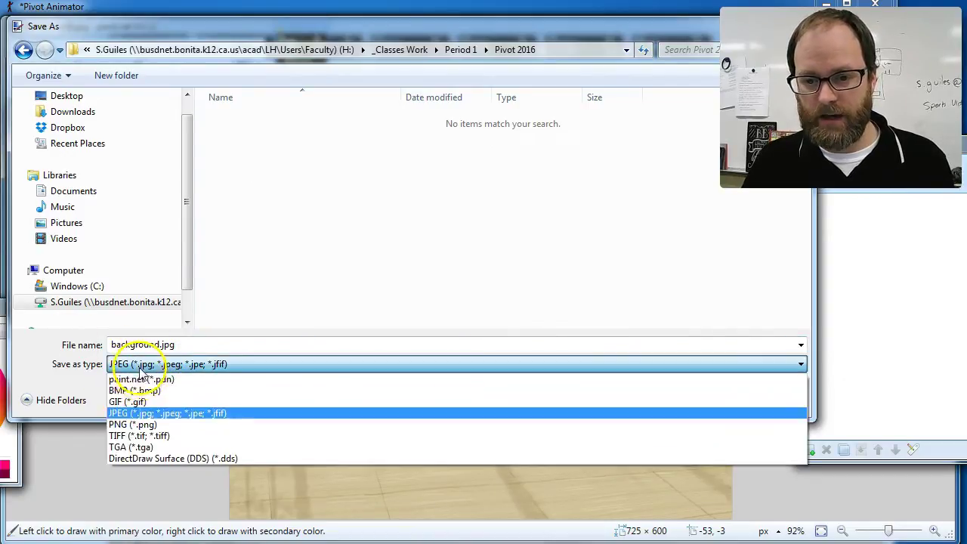
pyautogui.click(160, 414)
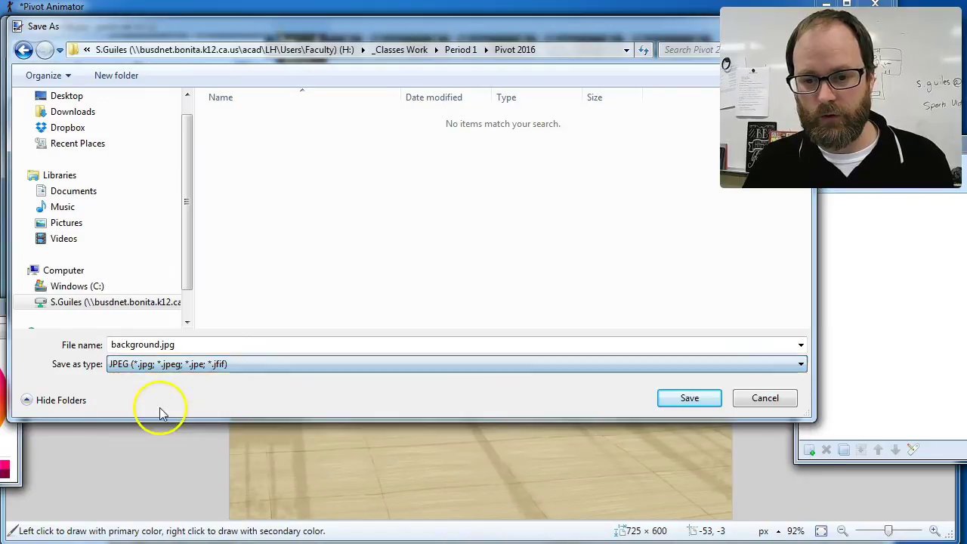
pyautogui.click(680, 403)
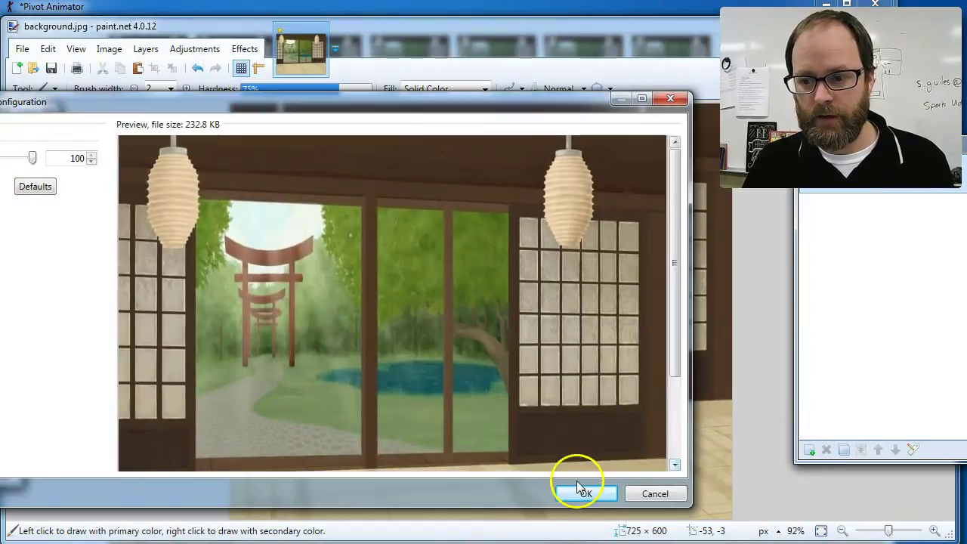
# Finish the JPEG save at quality 100 and minimize paint.net
pyautogui.click(587, 494)
pyautogui.click(400, 114)
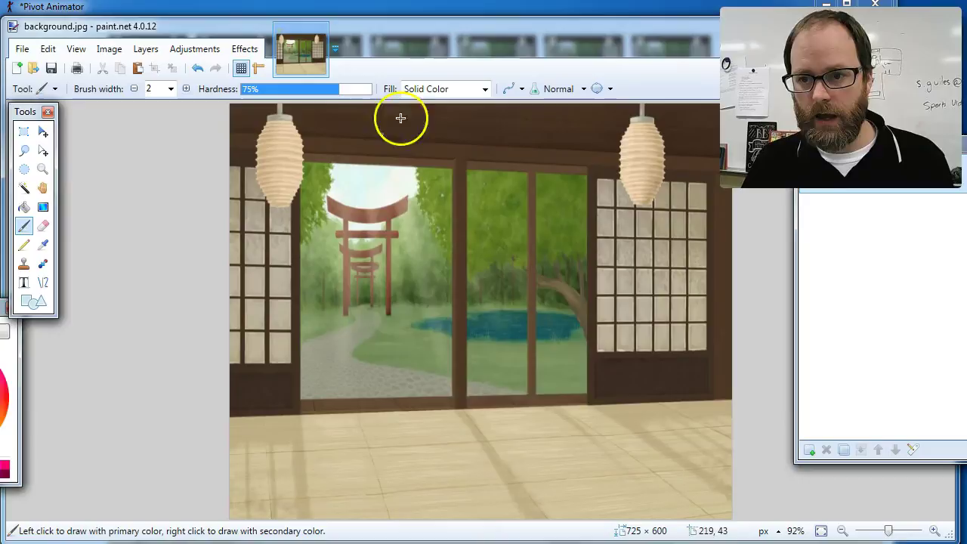
pyautogui.moveTo(654, 27)
pyautogui.mouseDown()
pyautogui.moveTo(654, 72)
pyautogui.moveTo(454, 67)
pyautogui.mouseUp()
pyautogui.click(690, 62)
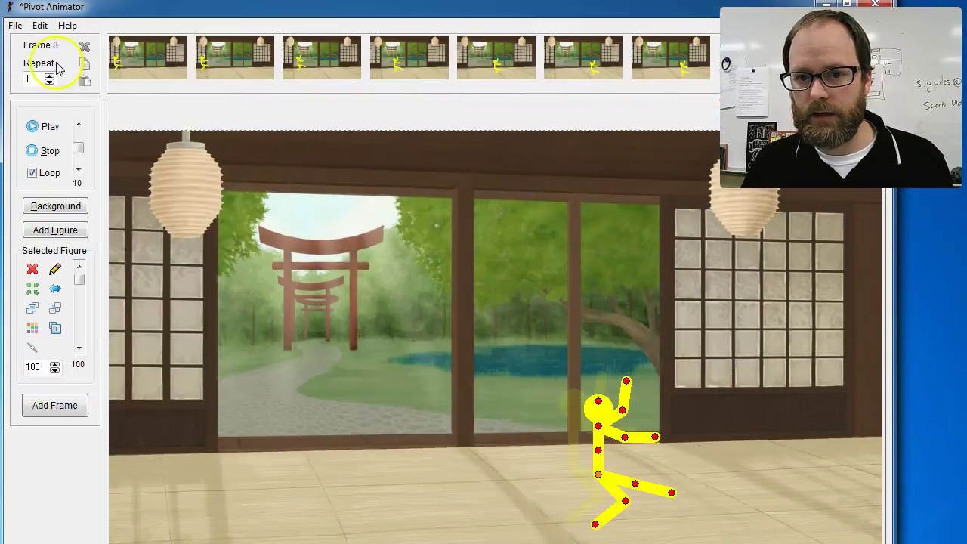
# Start a new Pivot Animator project without saving the old one
pyautogui.click(15, 26)
pyautogui.click(30, 42)
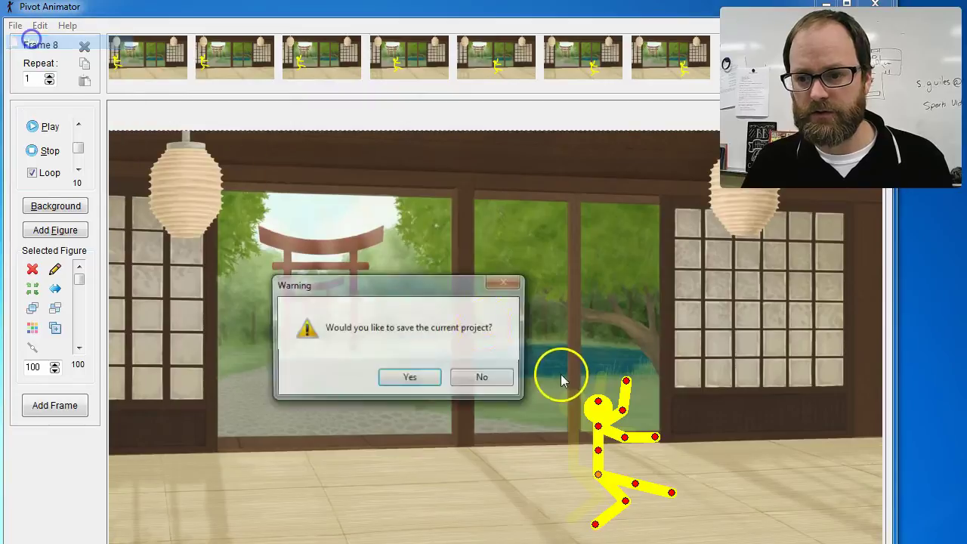
pyautogui.click(477, 382)
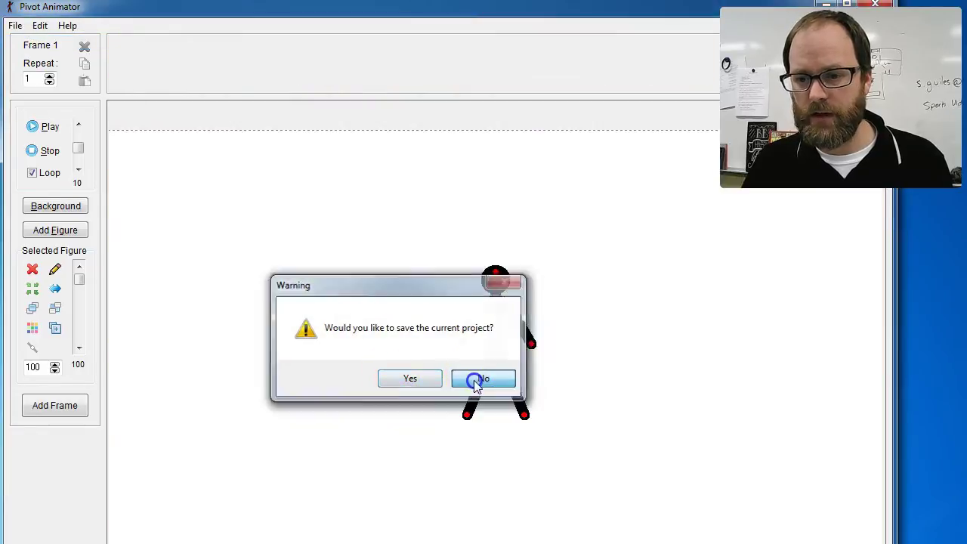
# Load Pivot 2016\background.jpg as the background and match the animation size to it
pyautogui.click(15, 26)
pyautogui.click(53, 122)
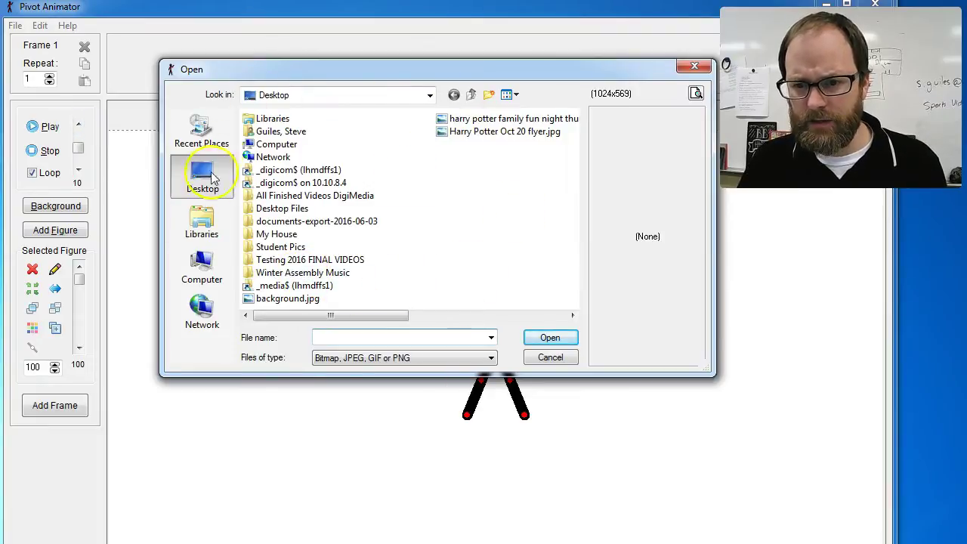
pyautogui.click(202, 266)
pyautogui.doubleClick(316, 264)
pyautogui.doubleClick(300, 133)
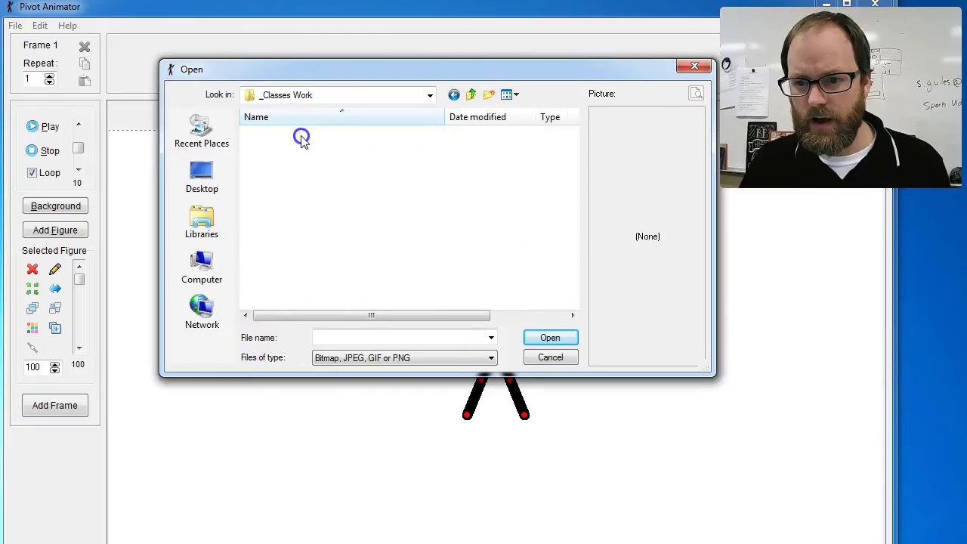
pyautogui.doubleClick(284, 150)
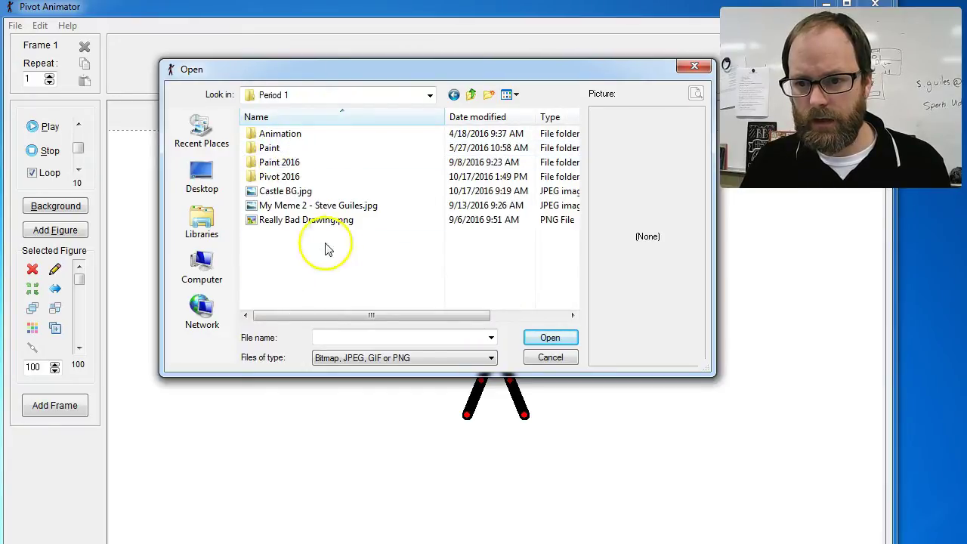
pyautogui.doubleClick(290, 177)
pyautogui.click(295, 135)
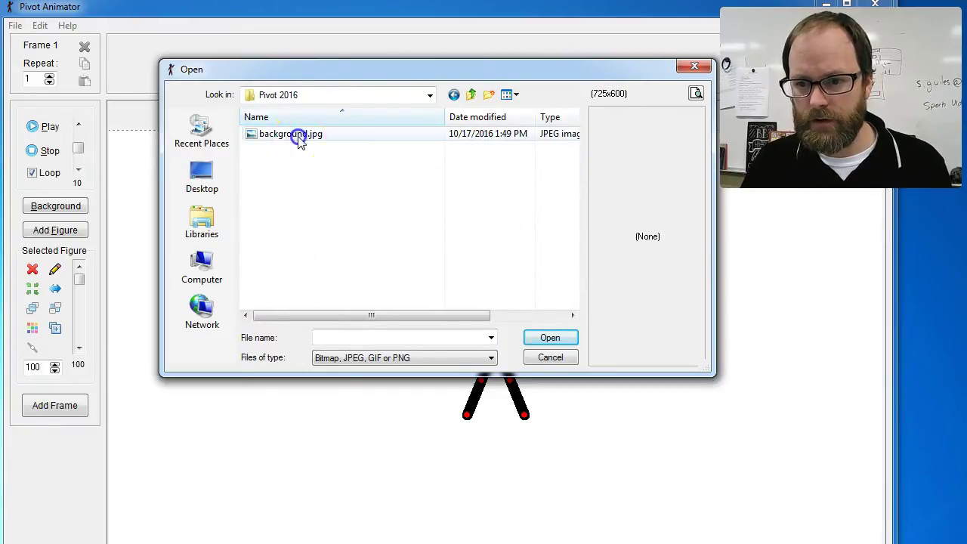
pyautogui.click(549, 338)
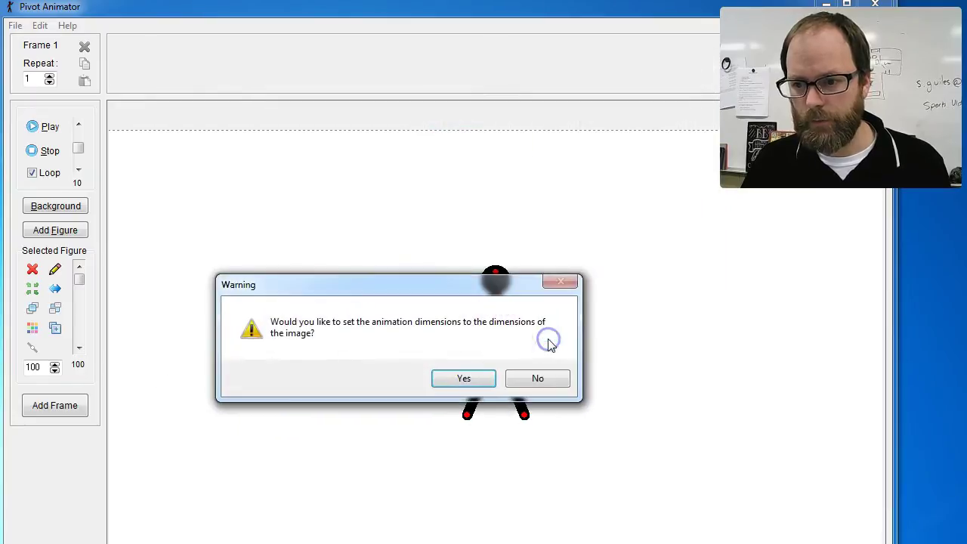
pyautogui.click(465, 379)
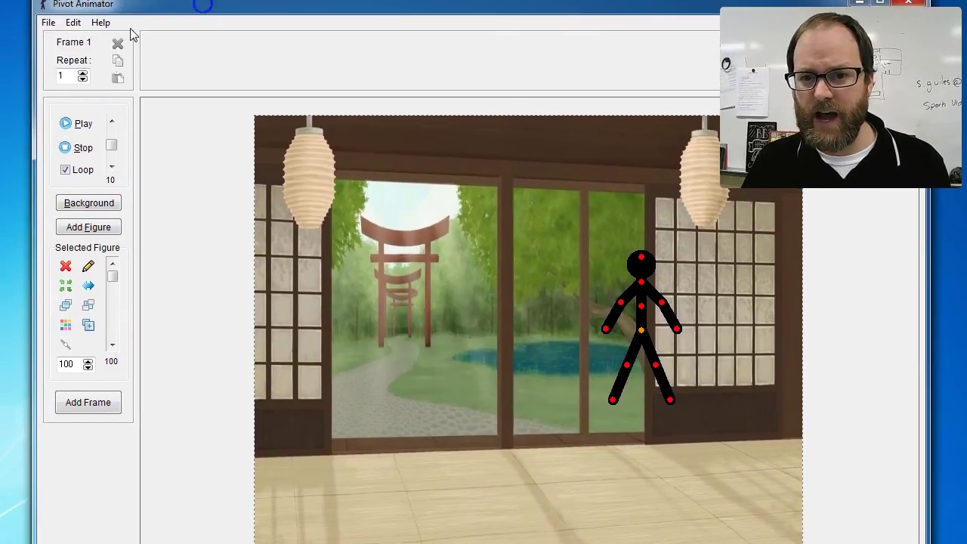
# Change the animation width from 725 to 800 in Edit > Options, keeping height 600
pyautogui.click(74, 22)
pyautogui.click(97, 92)
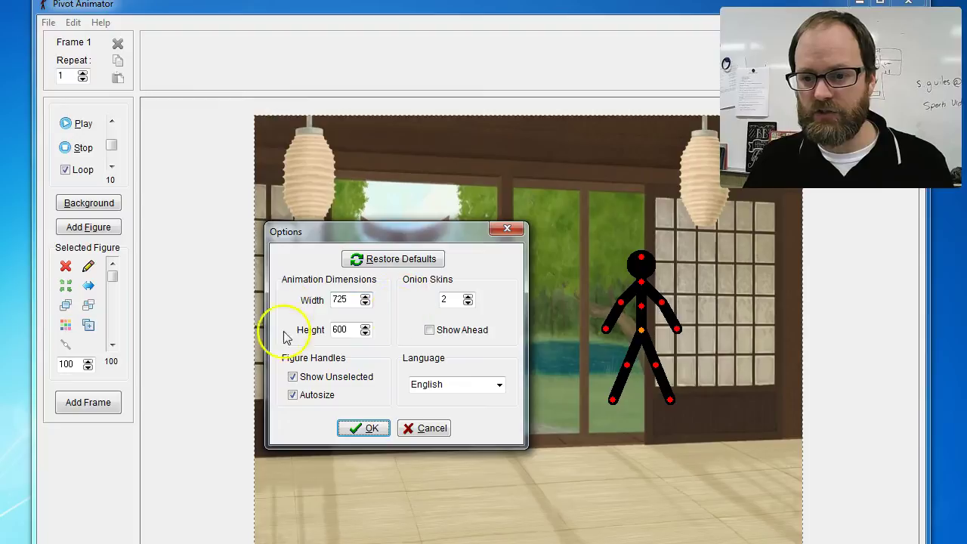
pyautogui.click(350, 300)
pyautogui.moveTo(350, 299); pyautogui.dragTo(319, 300)
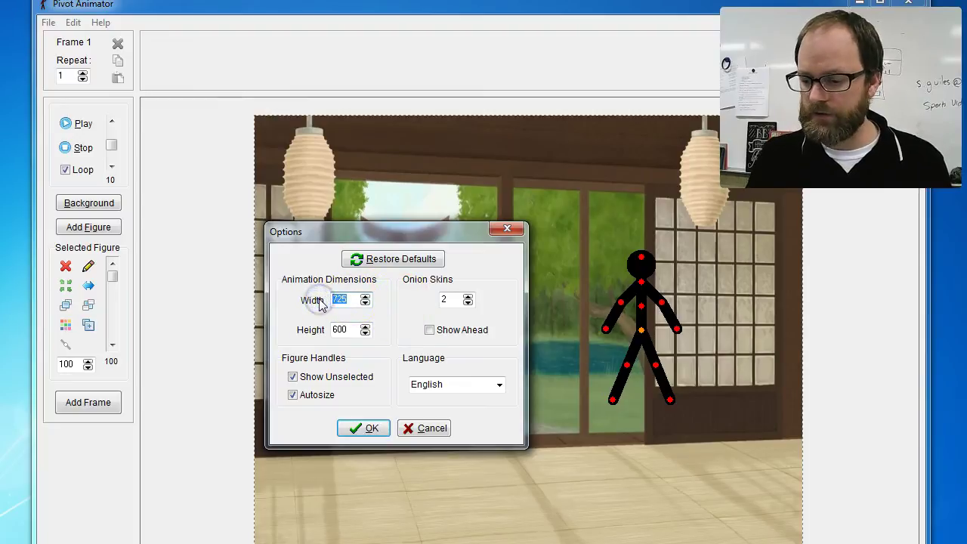
pyautogui.click(363, 428)
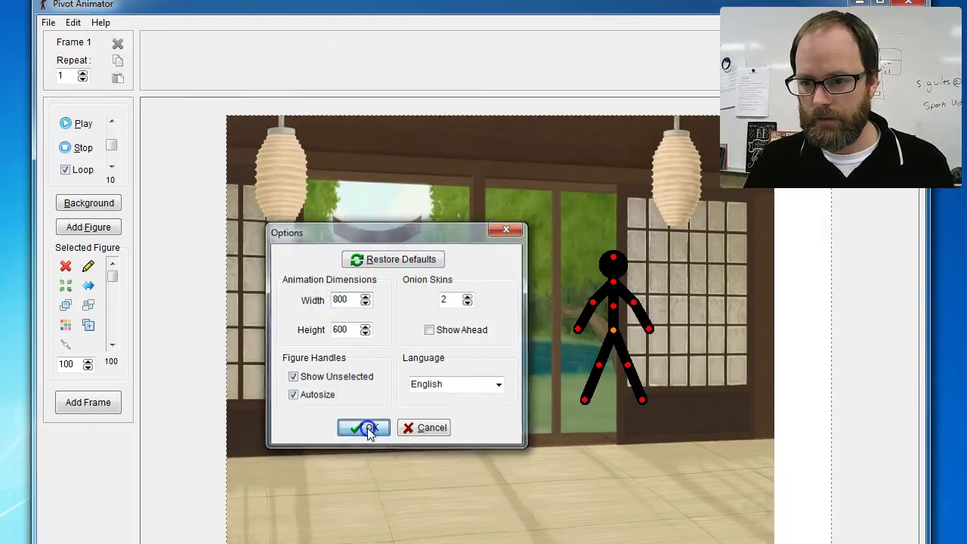
pyautogui.moveTo(574, 11); pyautogui.dragTo(437, 8)
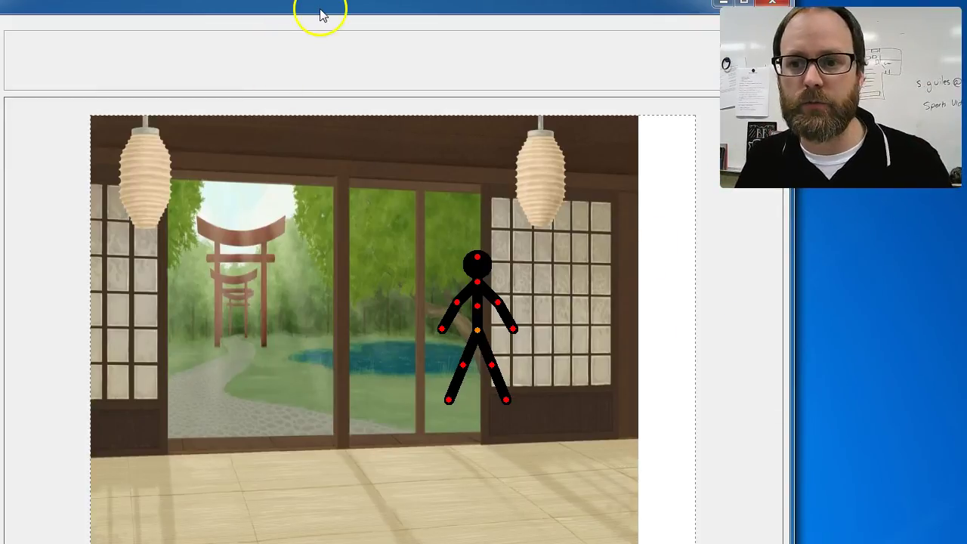
# Bring the Pivot window into view and drag the stick figure from the right doorway onto the floor, left of centre
pyautogui.moveTo(321, 10); pyautogui.dragTo(407, 17)
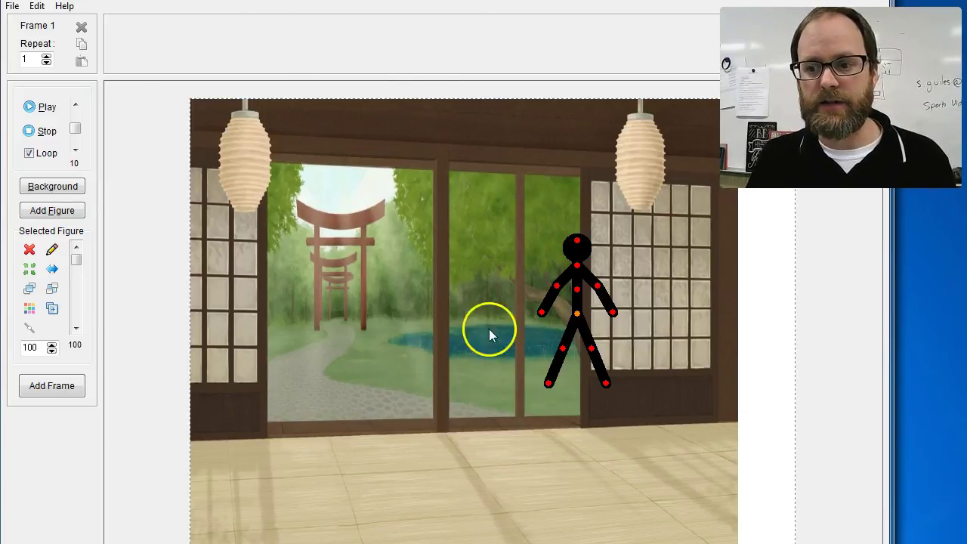
pyautogui.moveTo(578, 316); pyautogui.dragTo(374, 421)
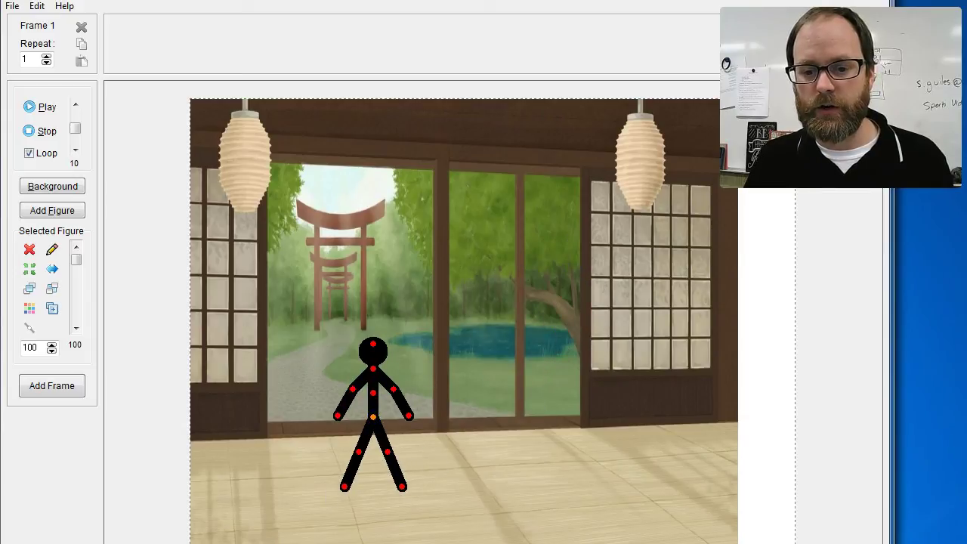